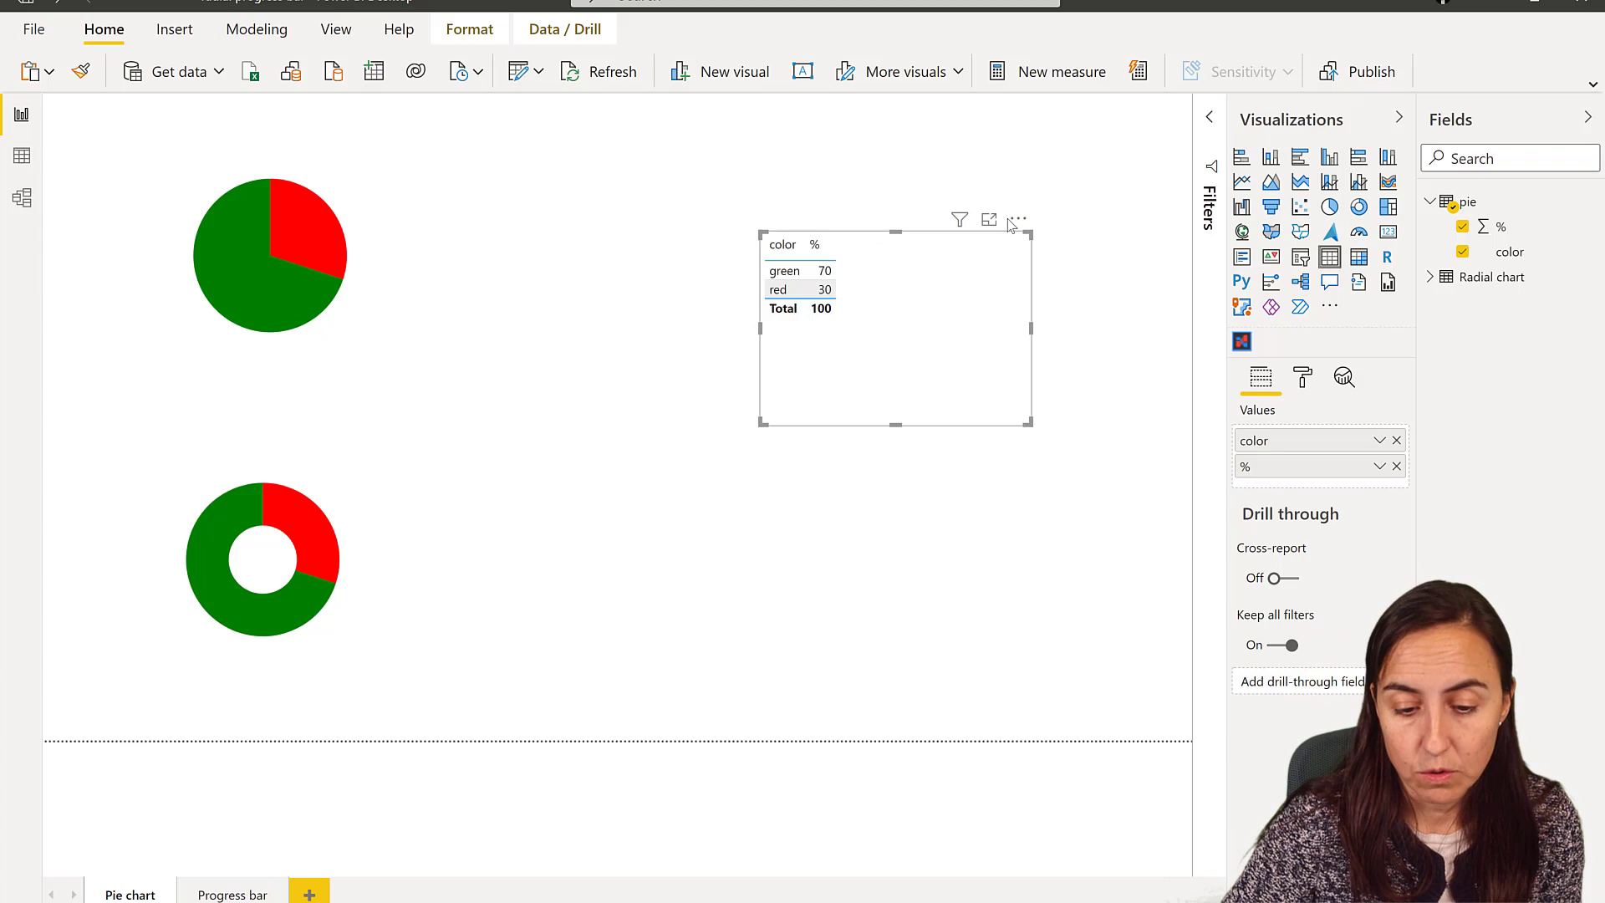
Convert the color and % table into a Charticulator visual.
left_click(1328, 309)
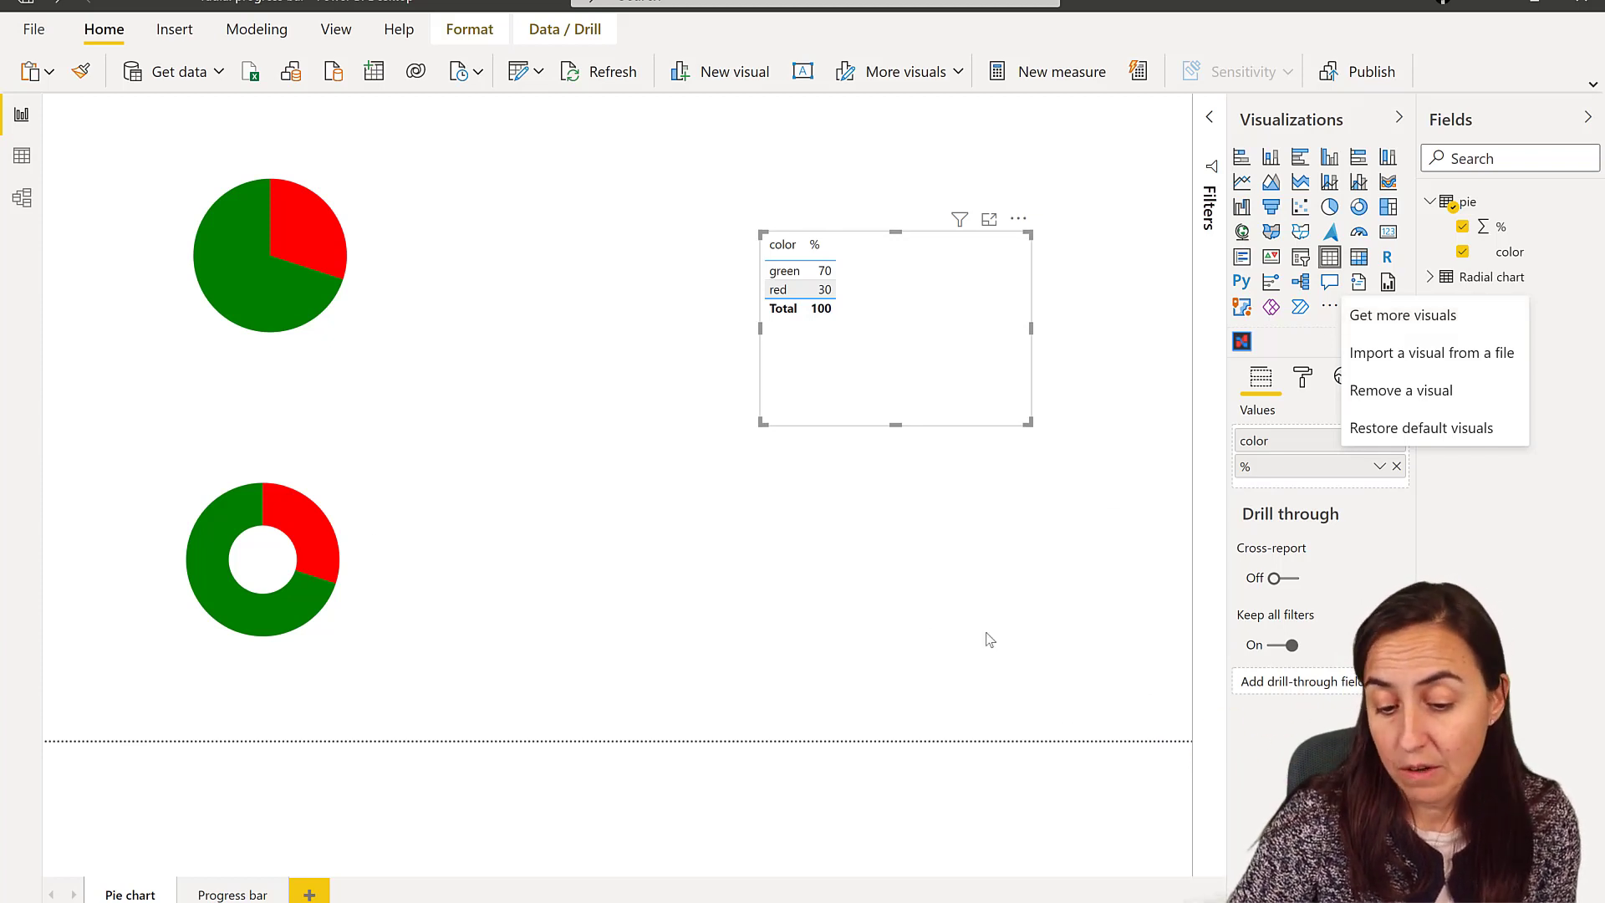
left_click(970, 430)
left_click(970, 423)
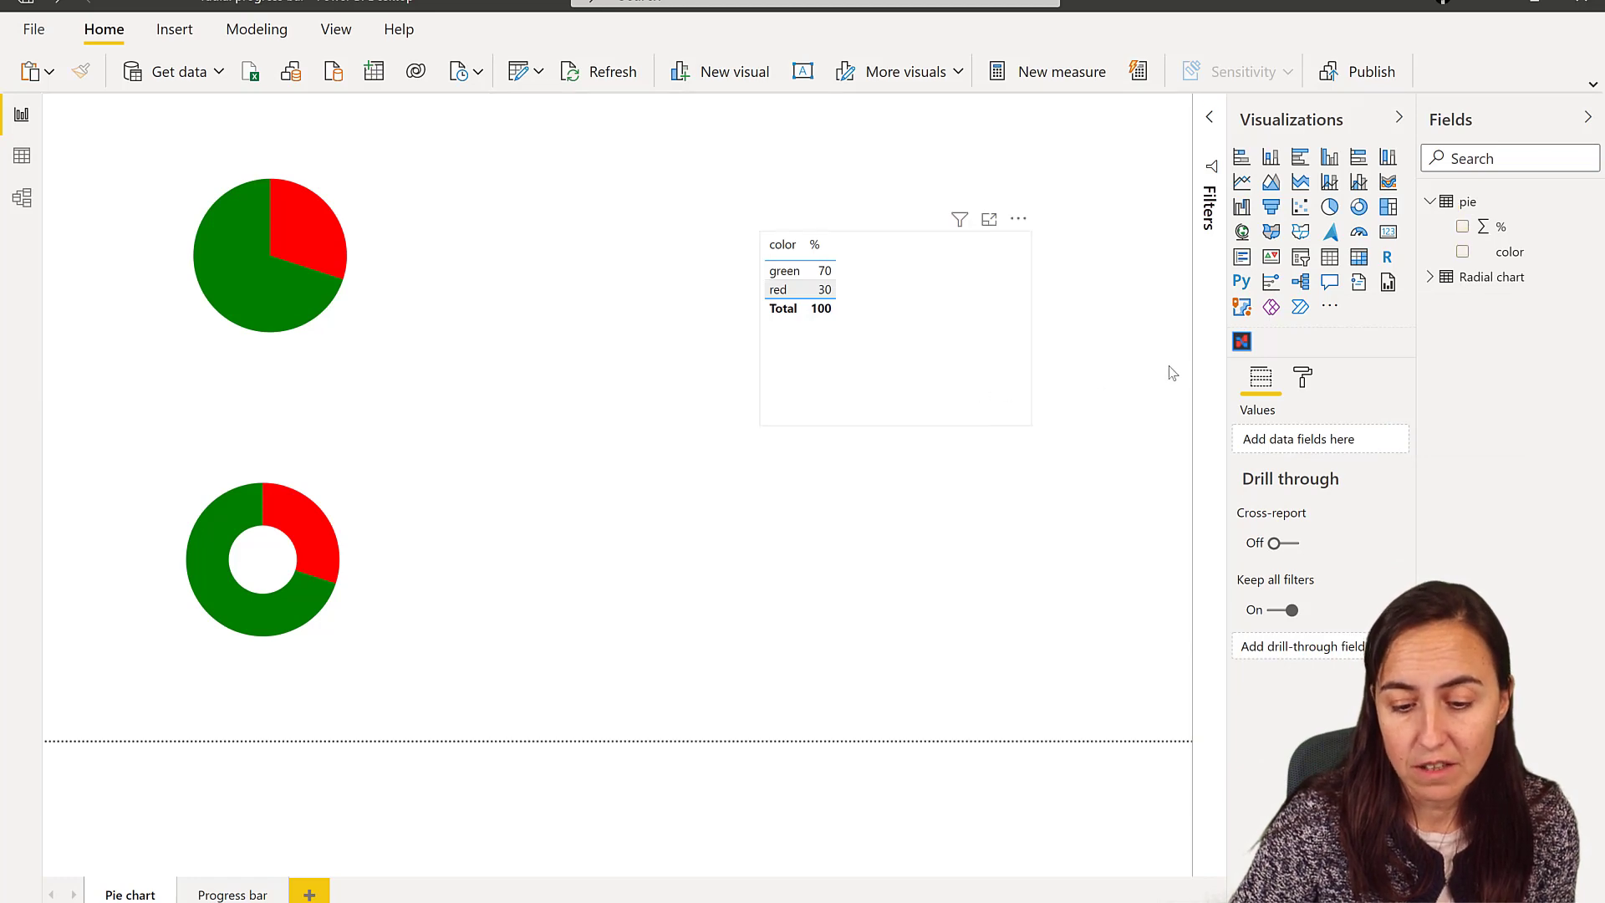
left_click(1242, 341)
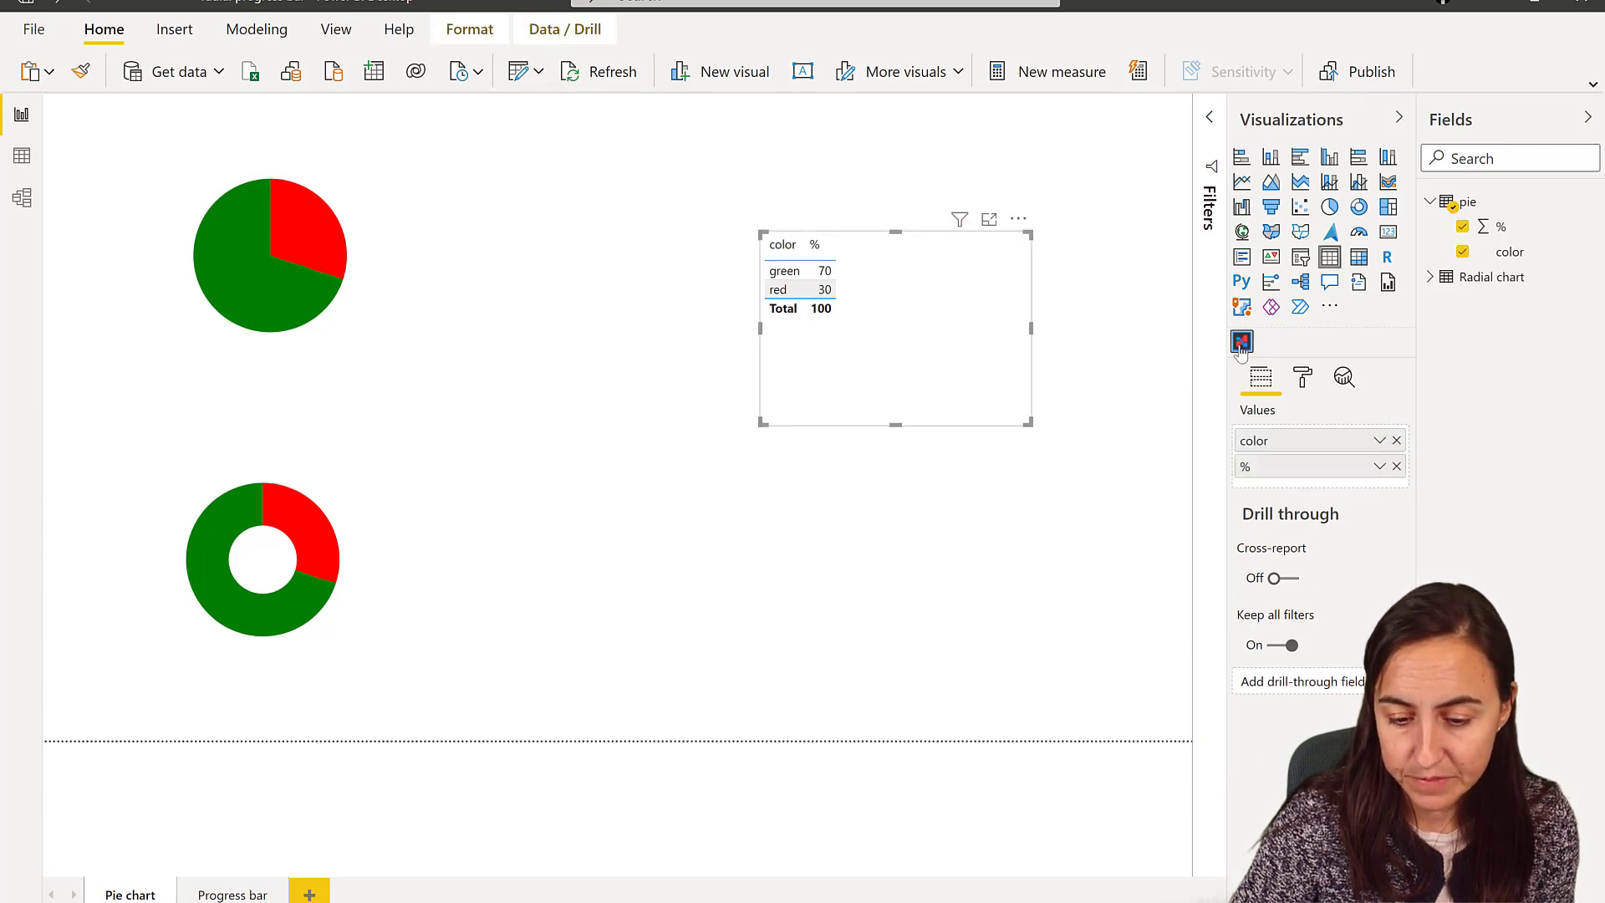
Open the visual in the Charticulator editor and start a new blank chart.
left_click(1017, 219)
left_click(1036, 244)
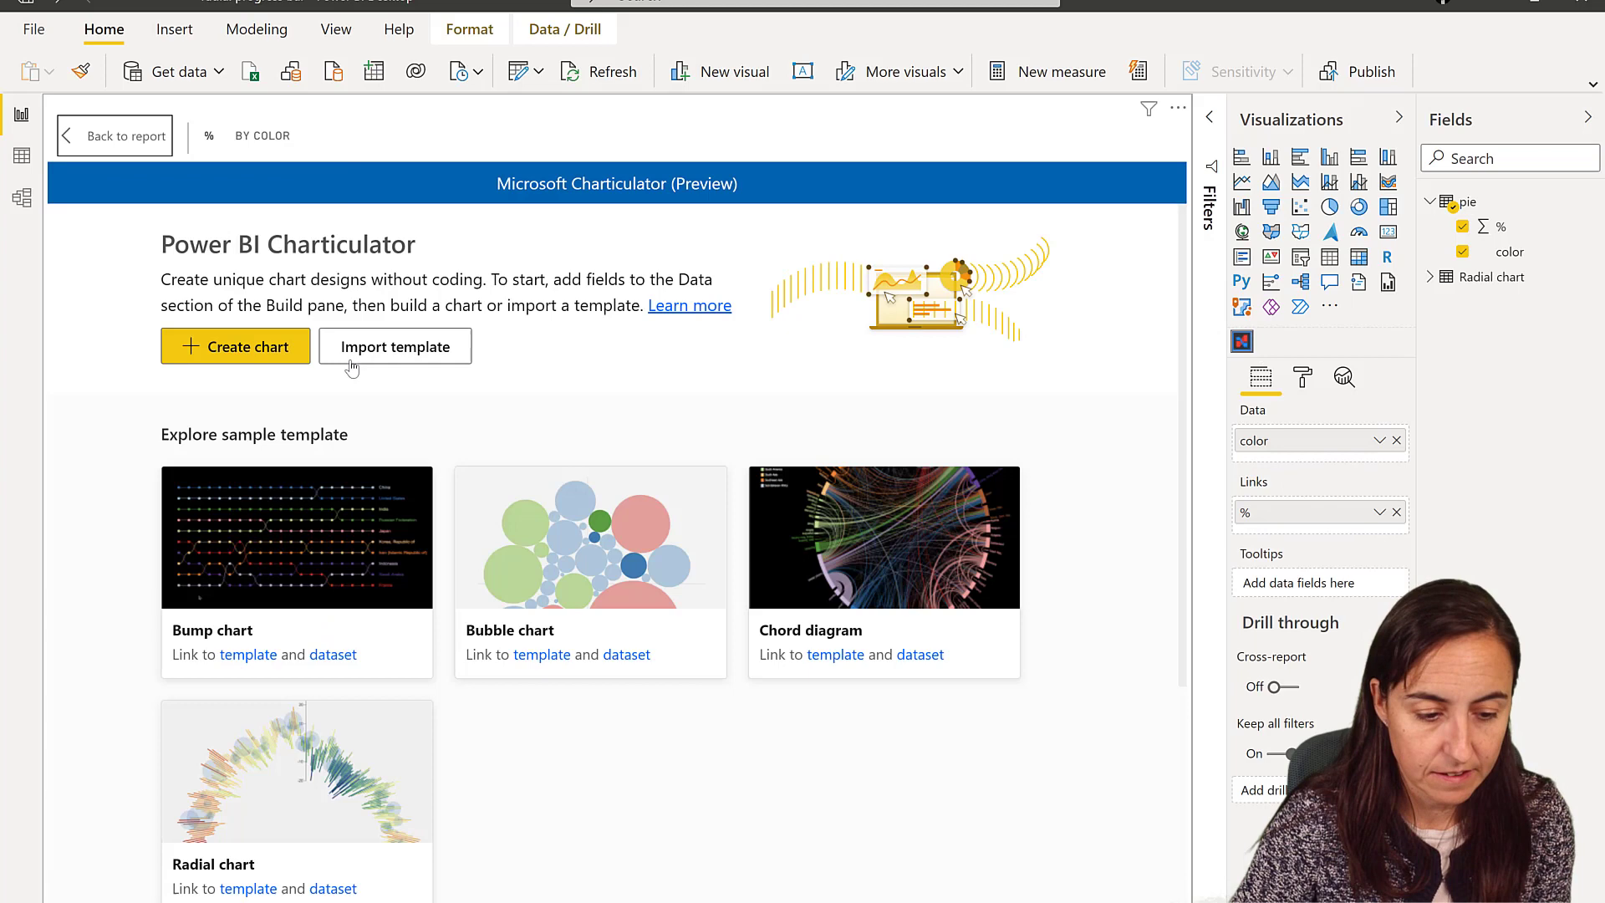
left_click(269, 361)
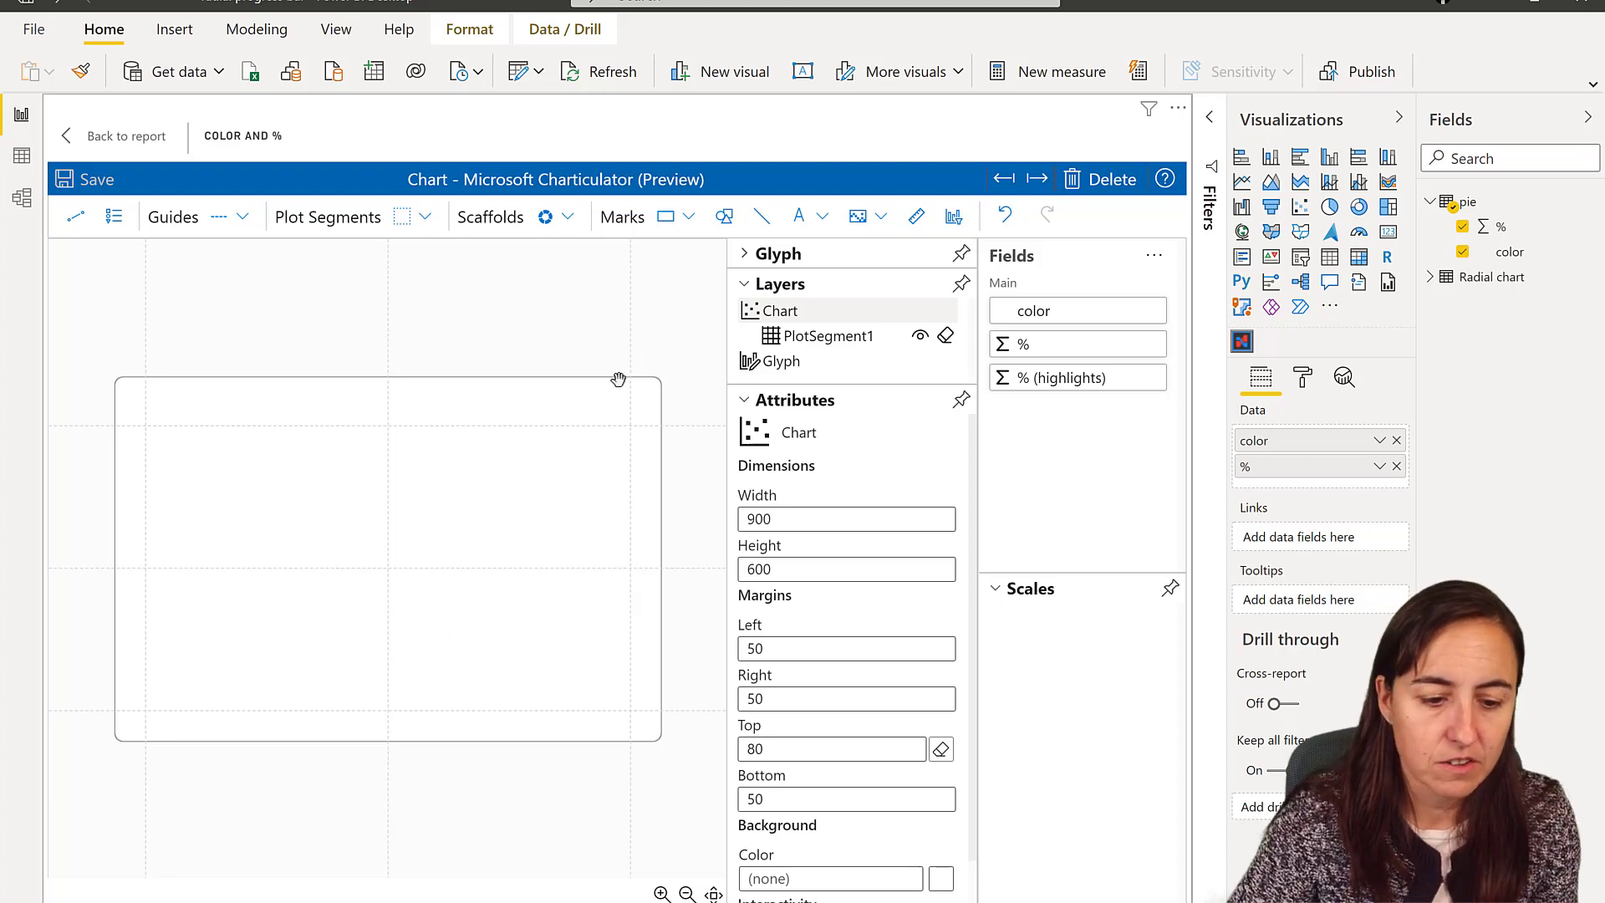
Add a rectangle mark to the glyph and bind its width to the % field.
left_click(744, 254)
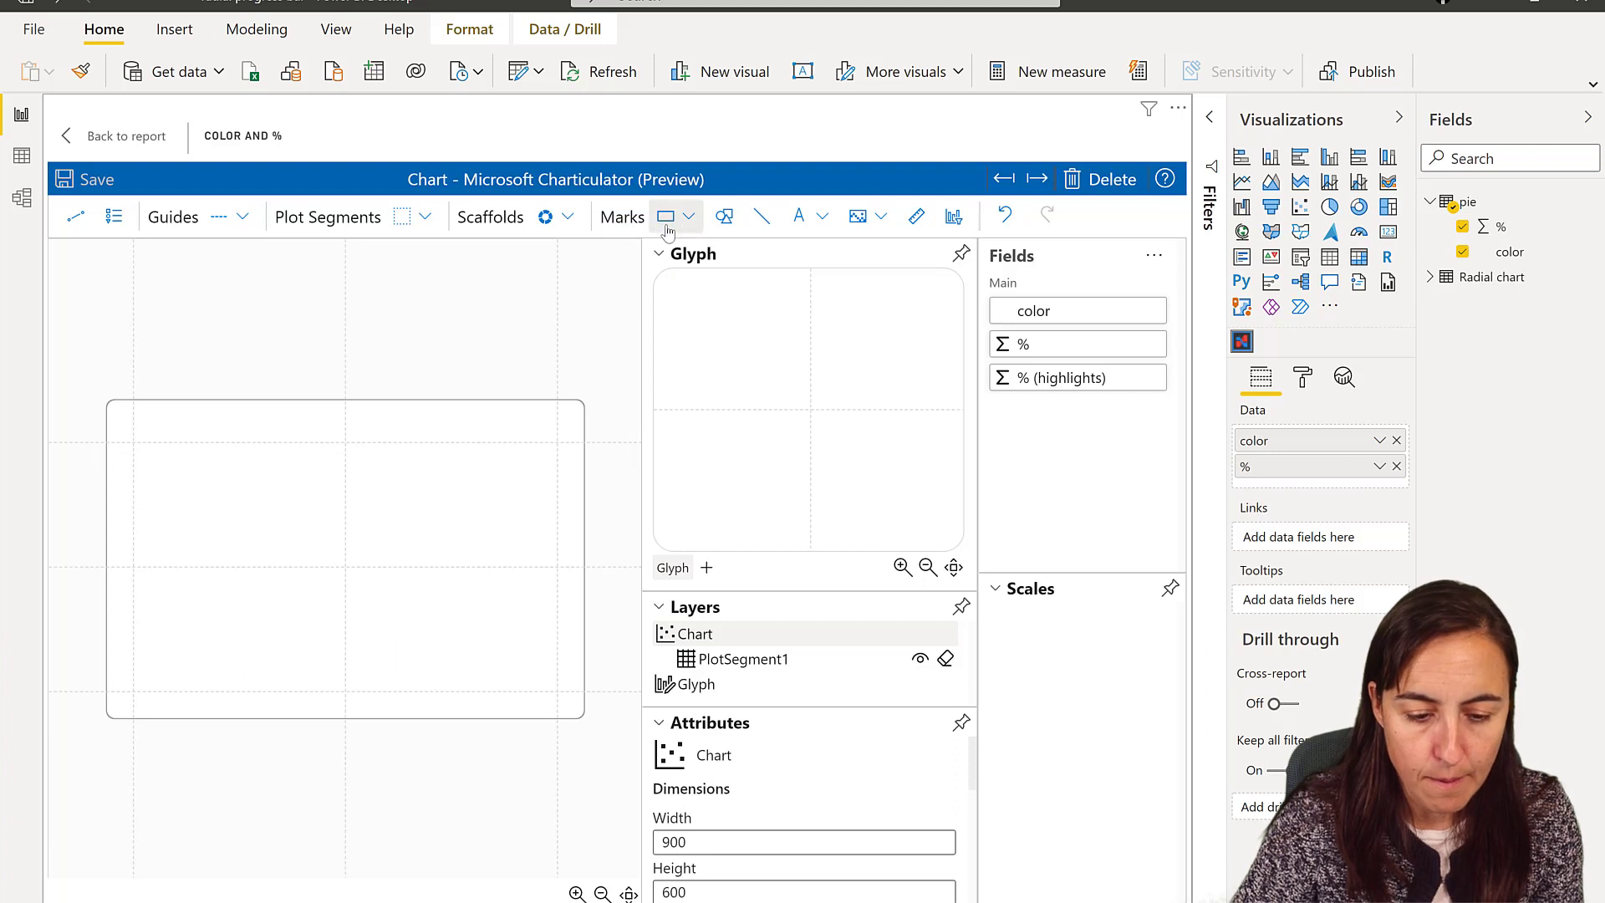
left_click_drag(662, 222, 819, 423)
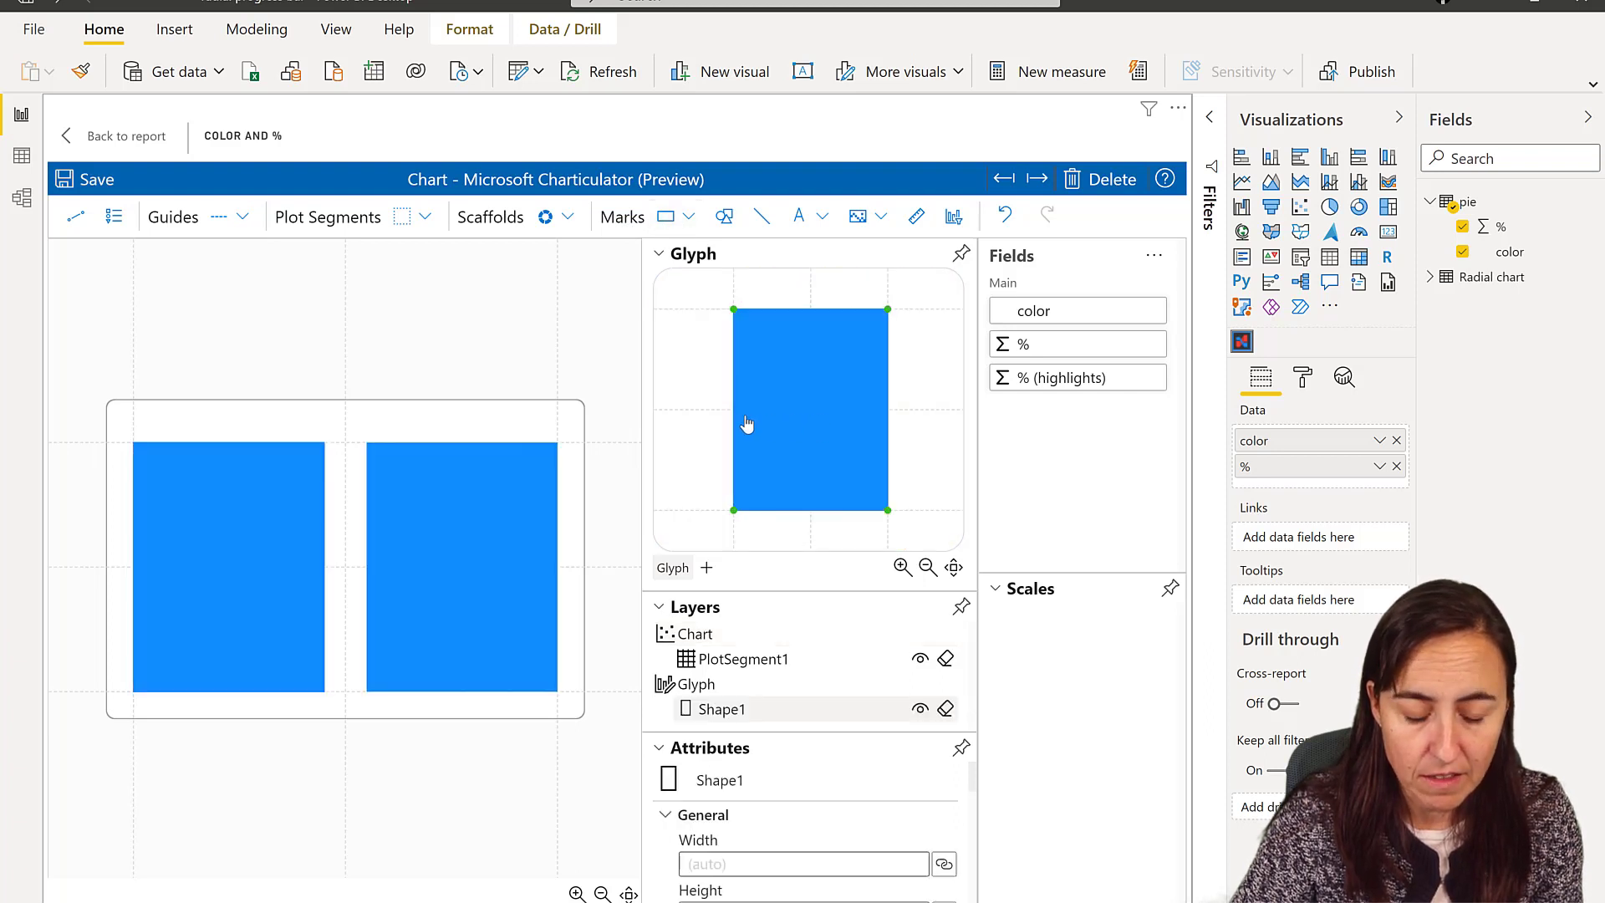
left_click(359, 544)
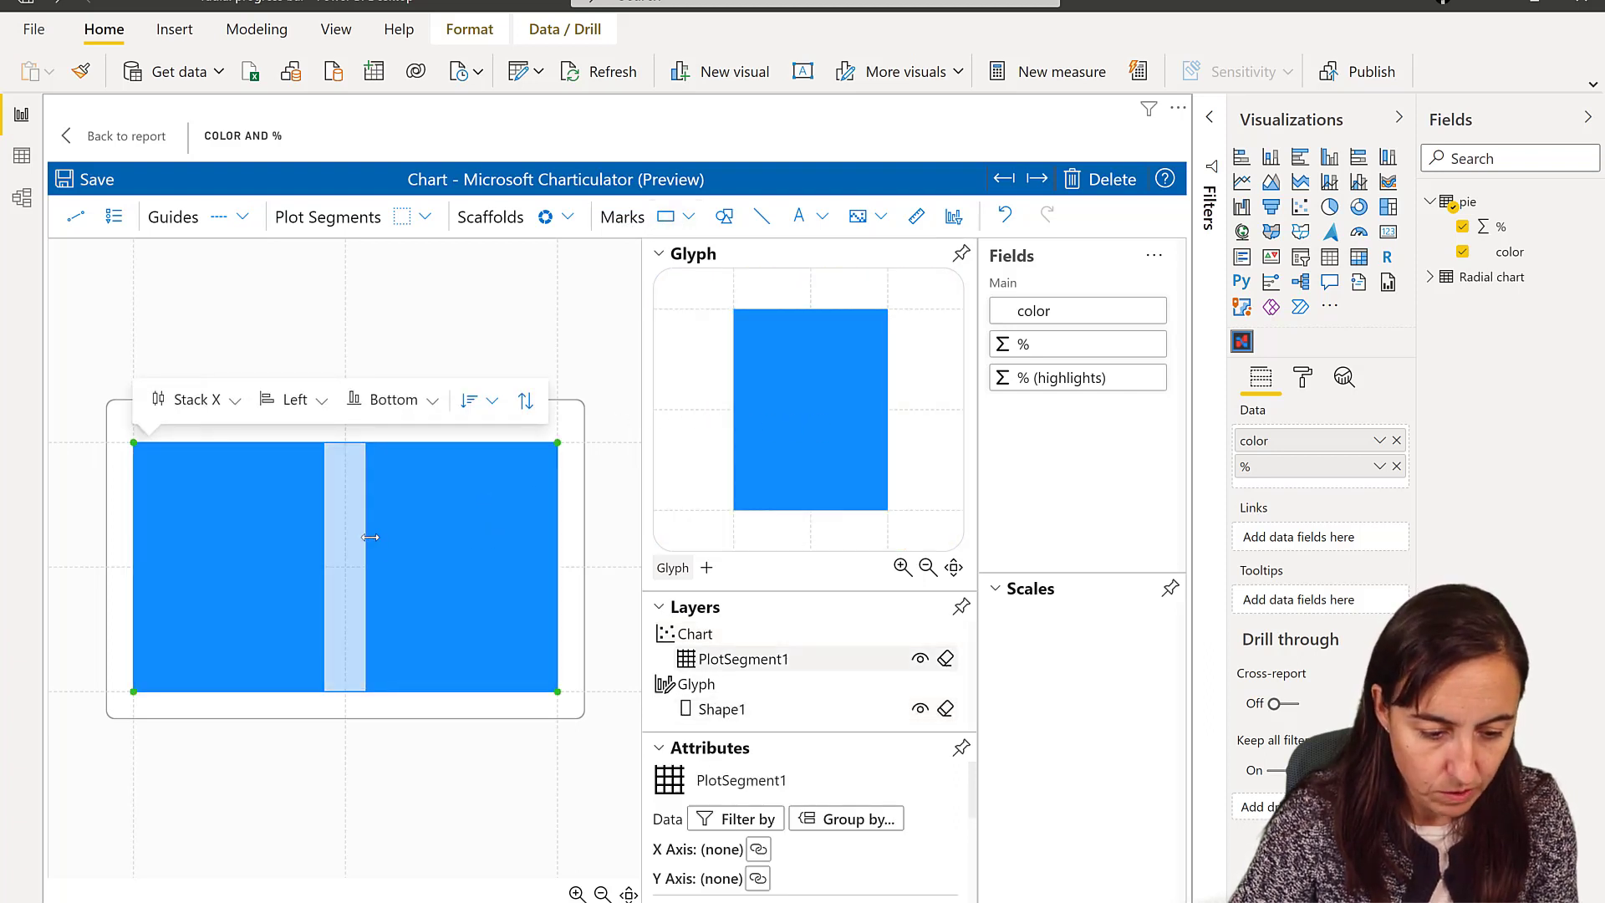
left_click(813, 433)
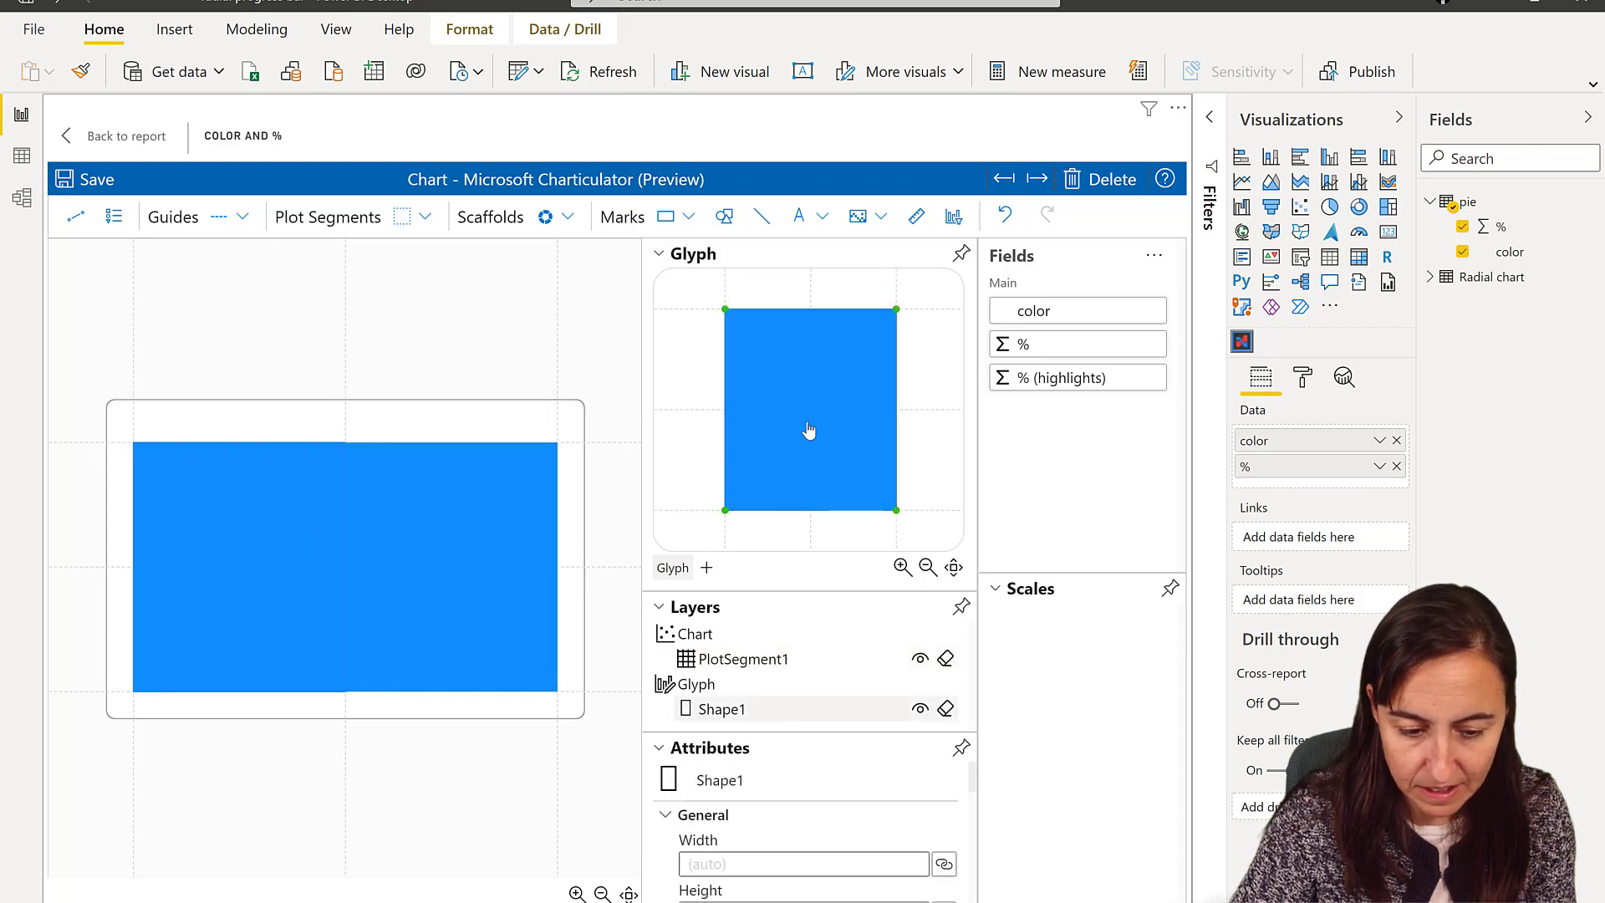
left_click_drag(1078, 343, 822, 510)
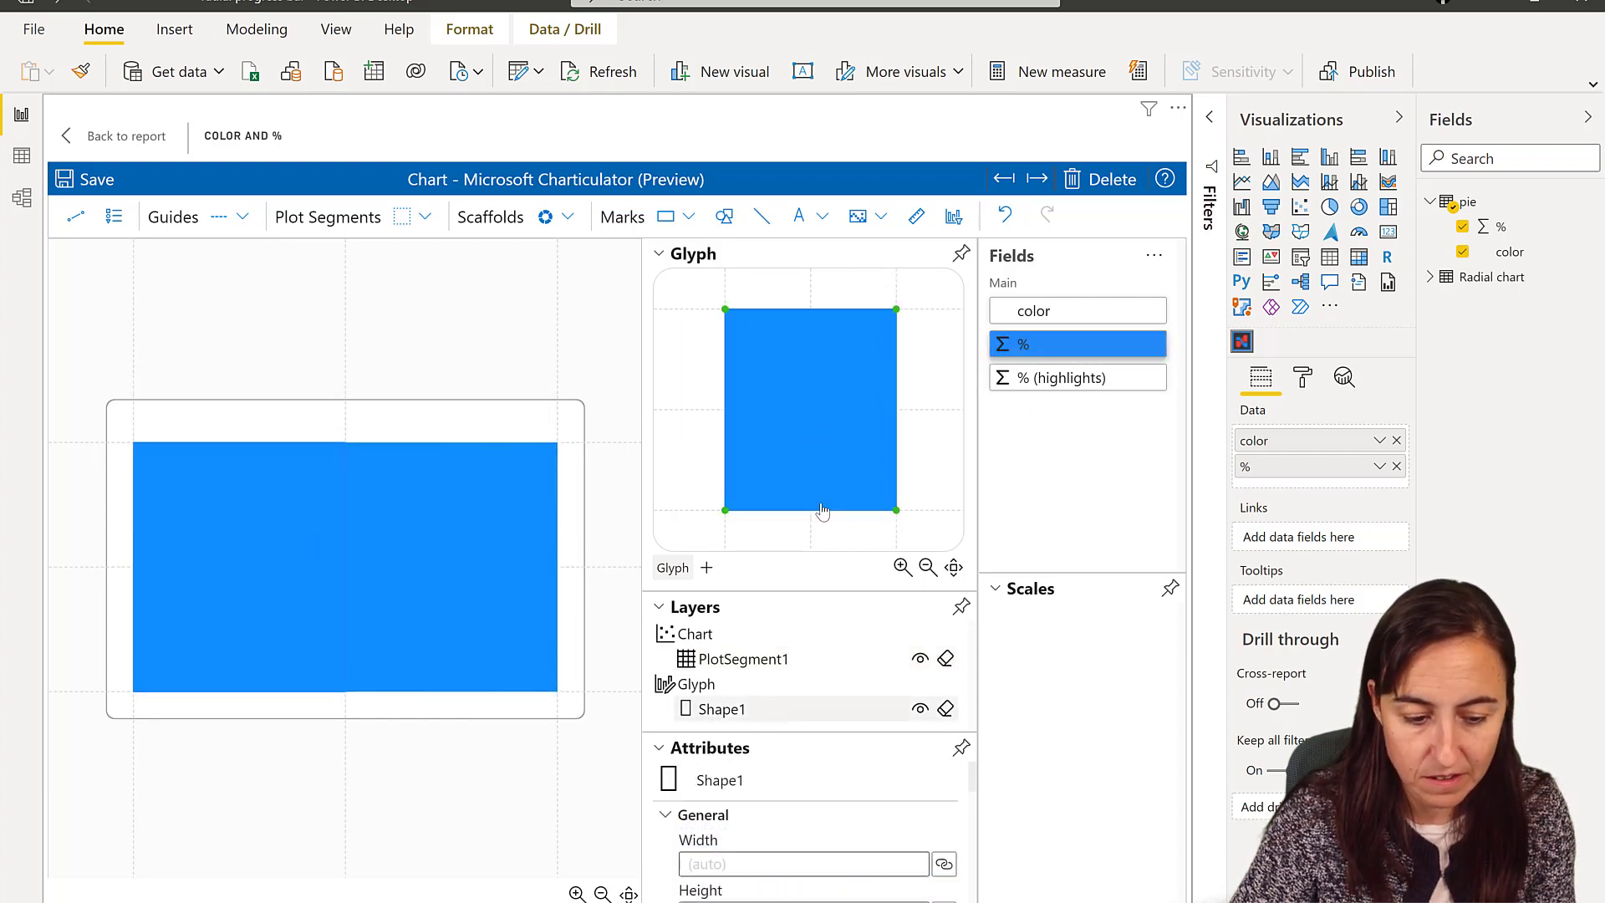
left_click(312, 554)
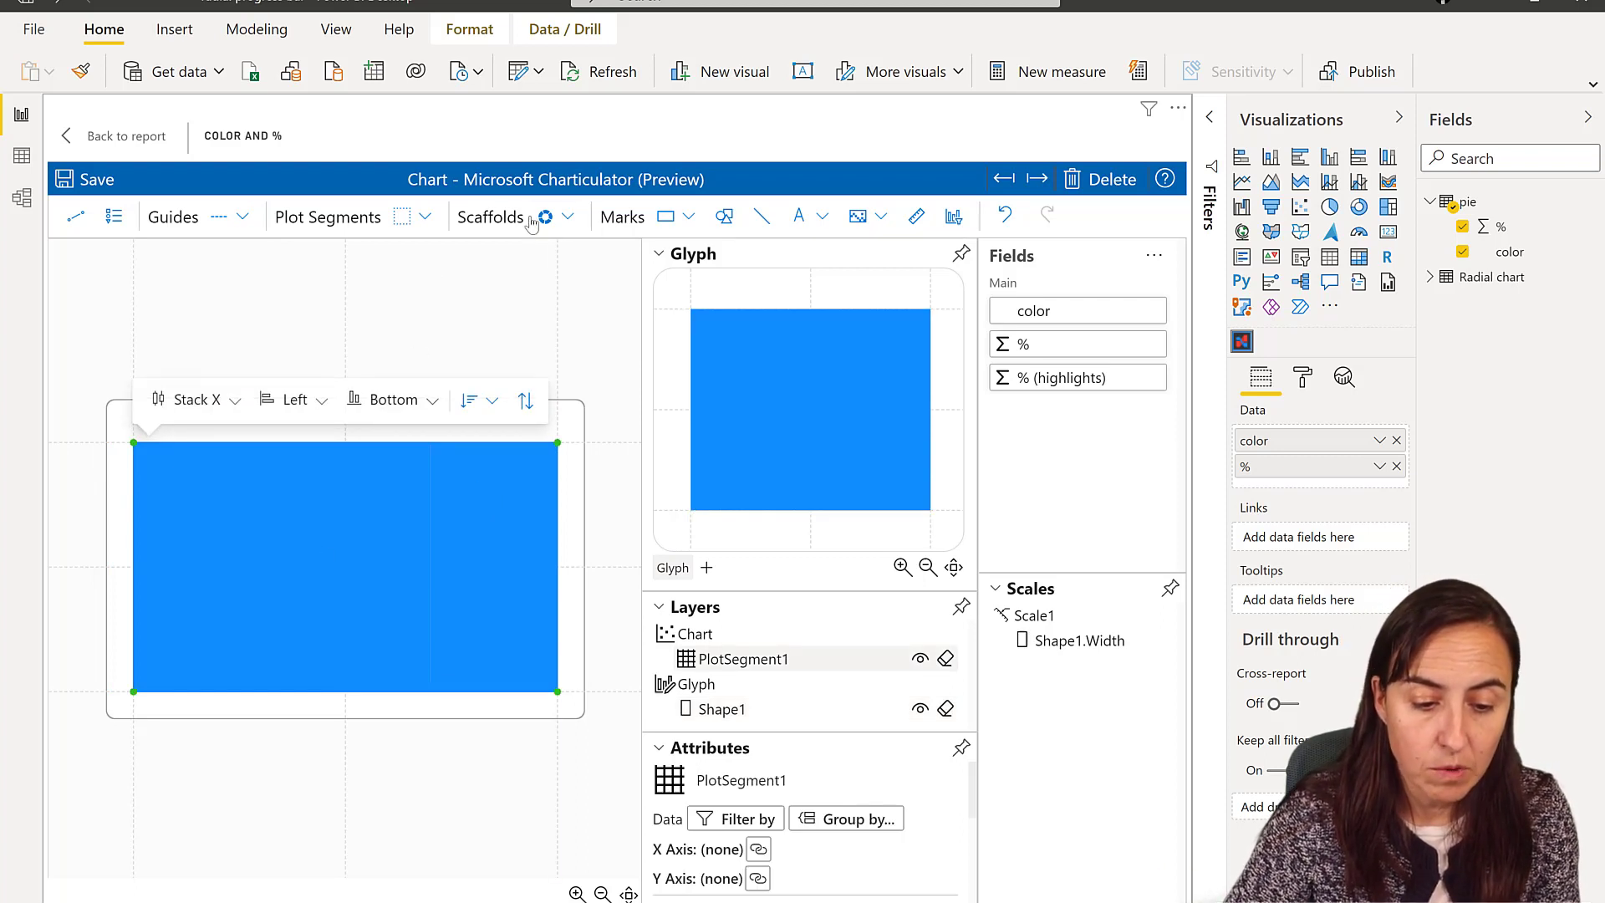
Apply the Polar scaffold to the plot segment to turn the bar into a donut ring.
left_click(562, 216)
left_click_drag(575, 328, 451, 603)
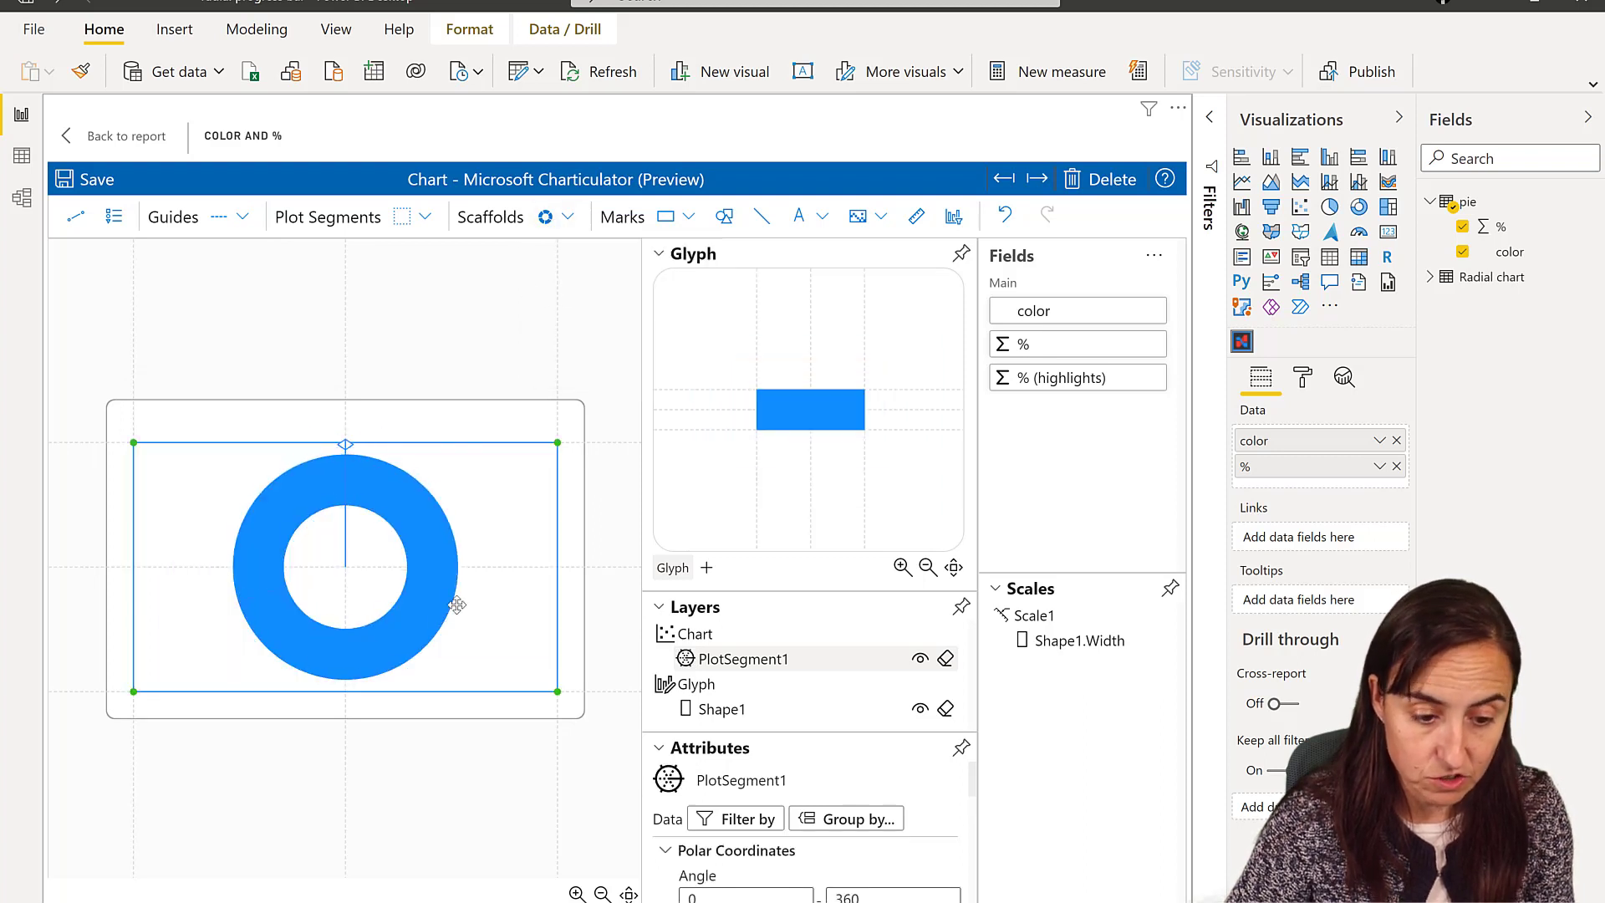
left_click(373, 510)
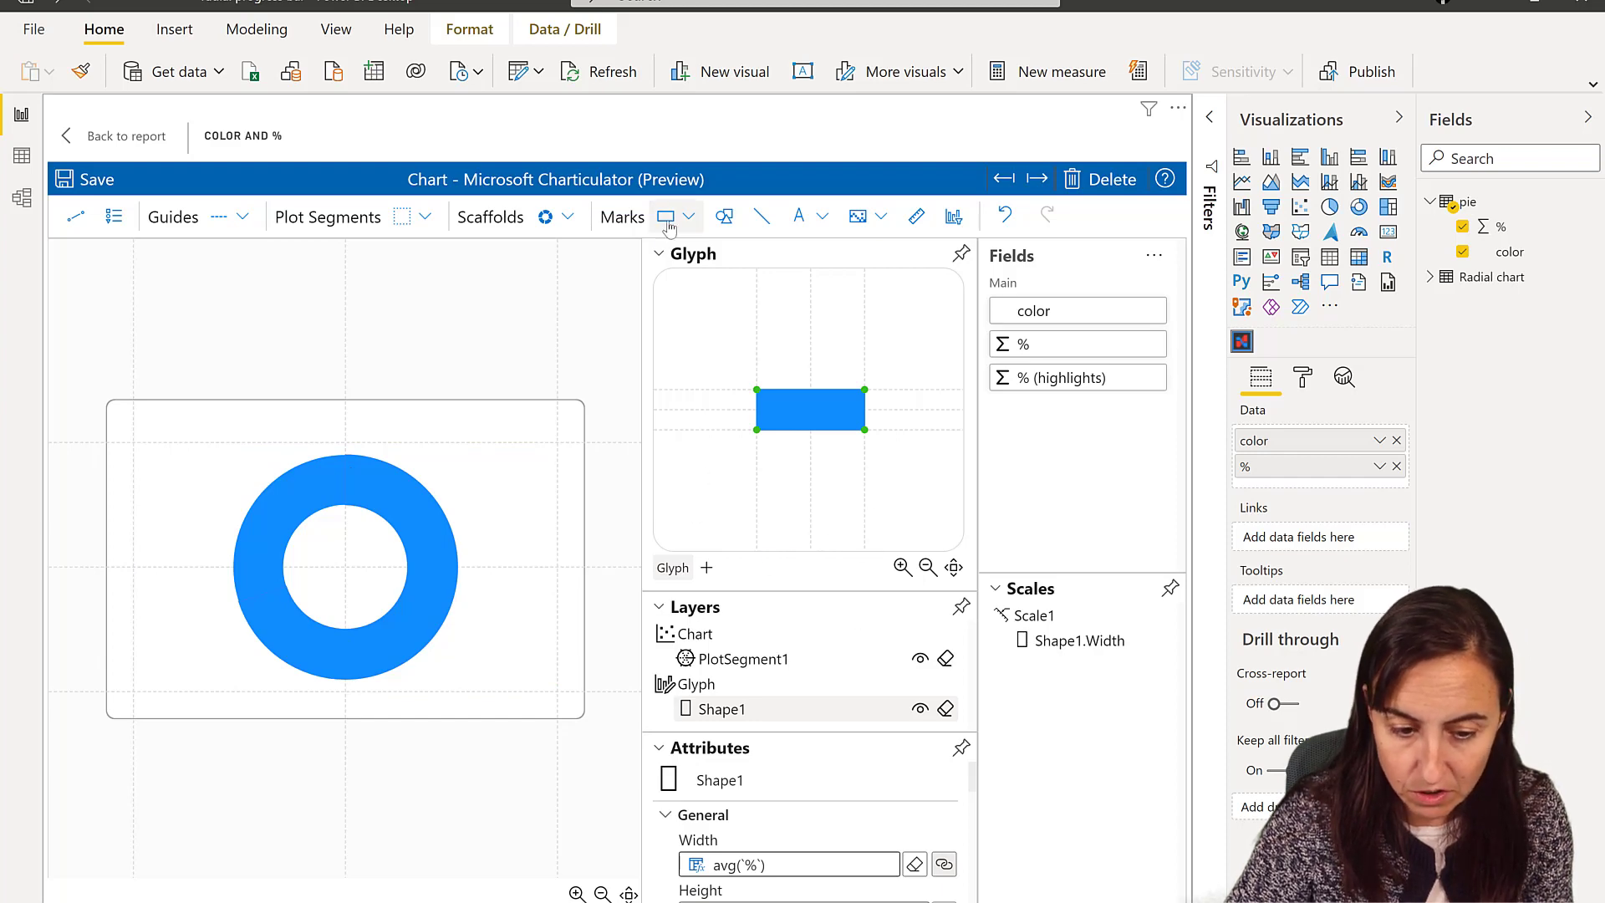
left_click(661, 254)
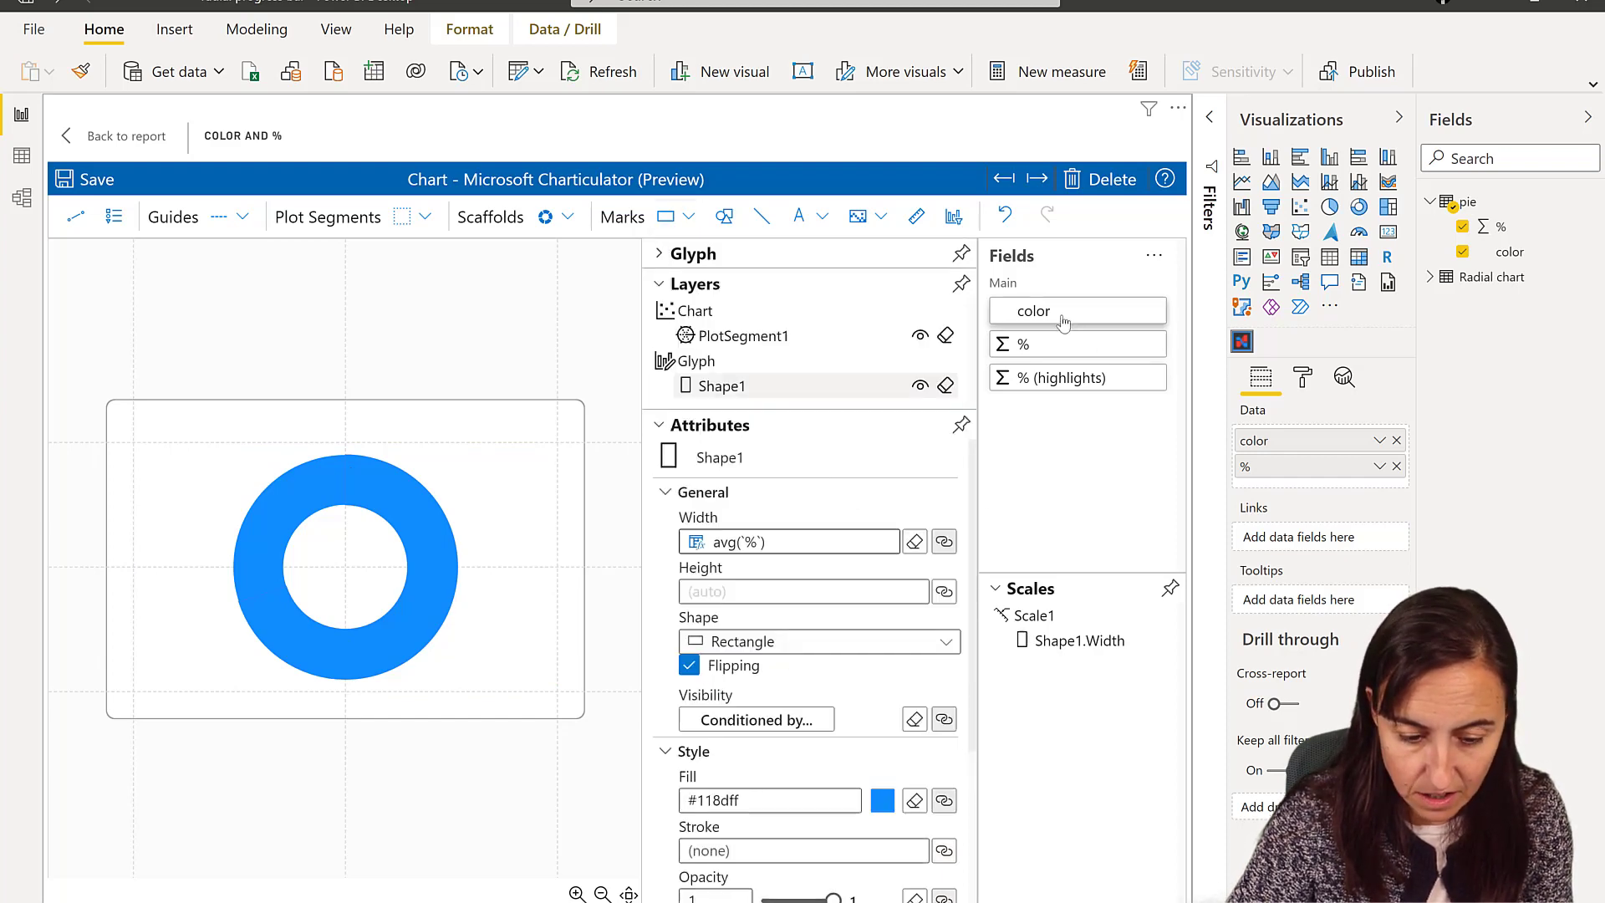
Fill the donut slices green and red from the color field.
scroll(824, 647, "down", 3)
left_click_drag(1079, 311, 790, 552)
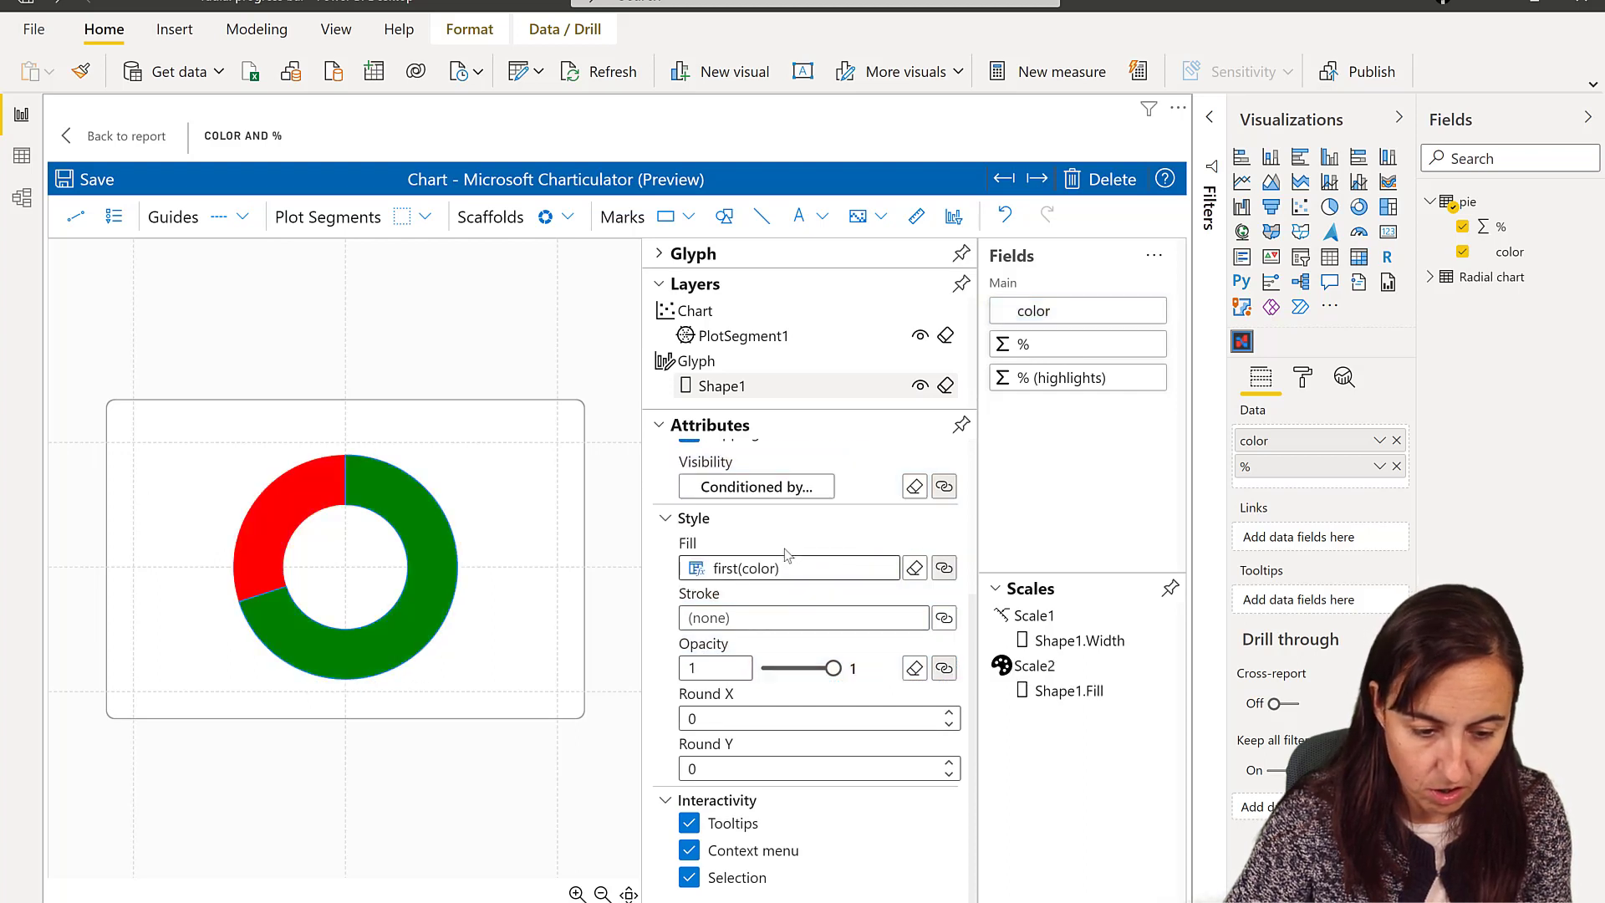
left_click(945, 569)
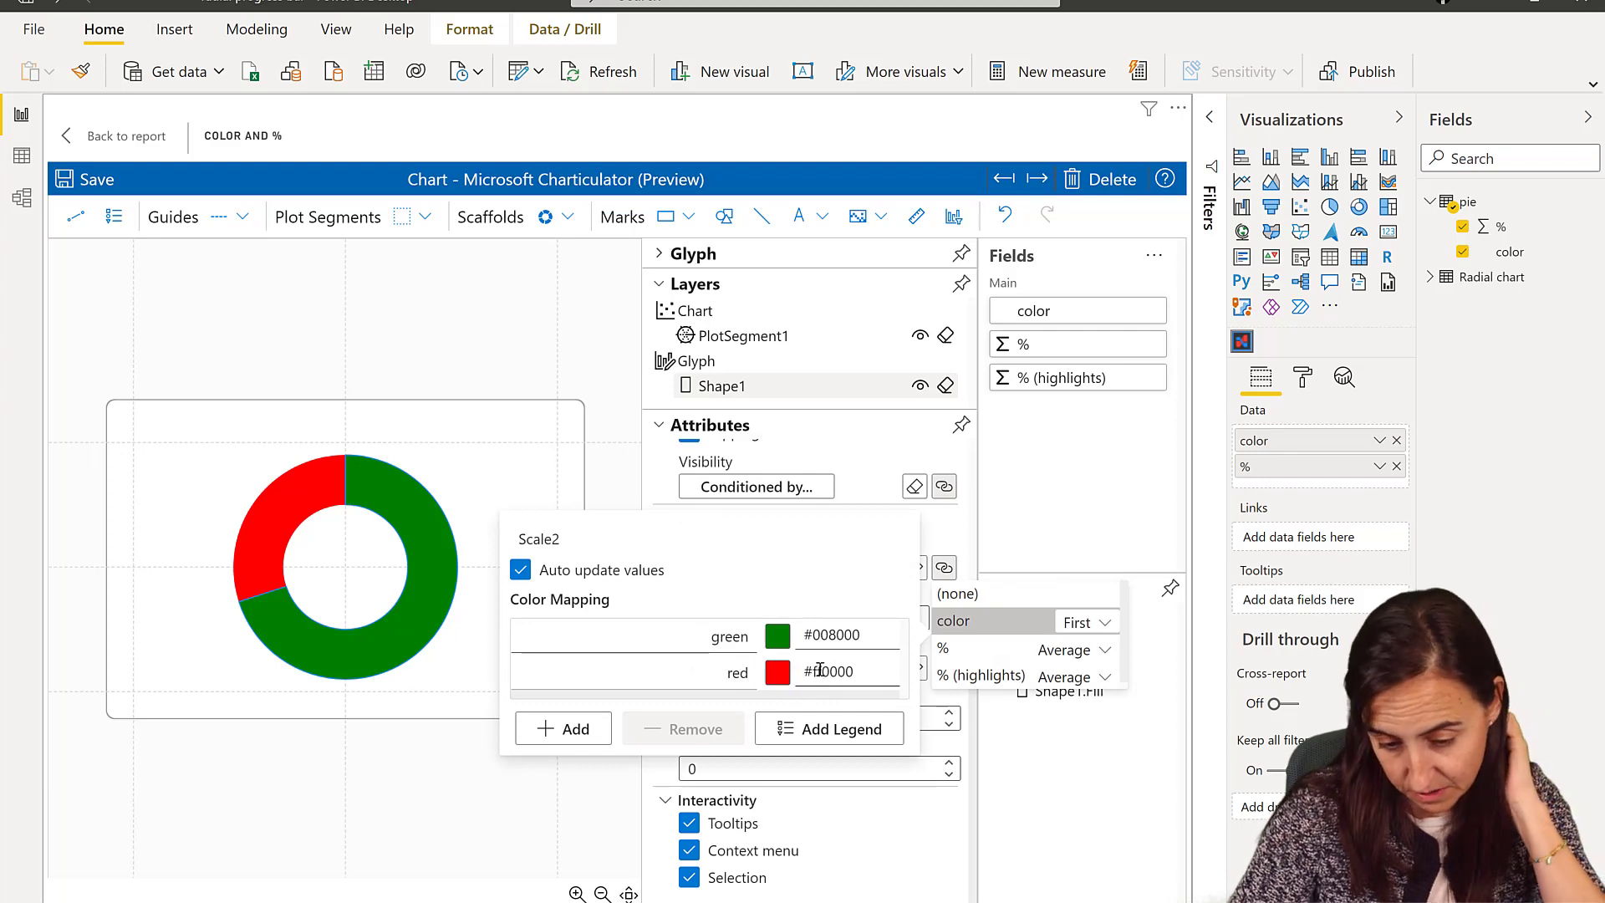
Reverse the slice order so the red slice starts at the top right.
left_click(512, 477)
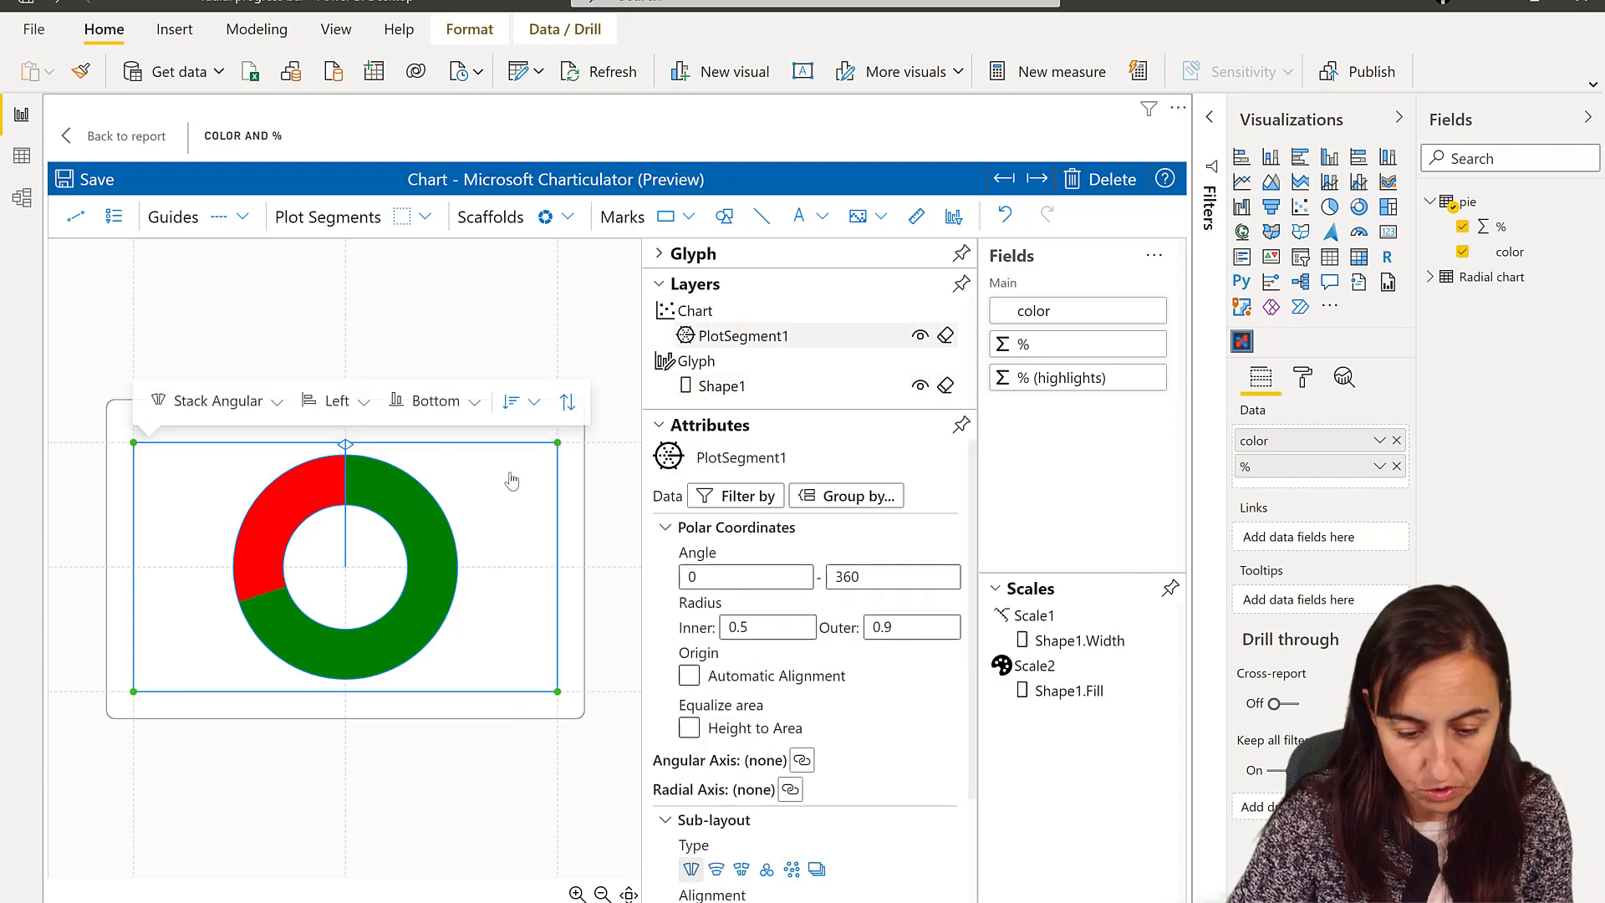
scroll(892, 617, "down", 2)
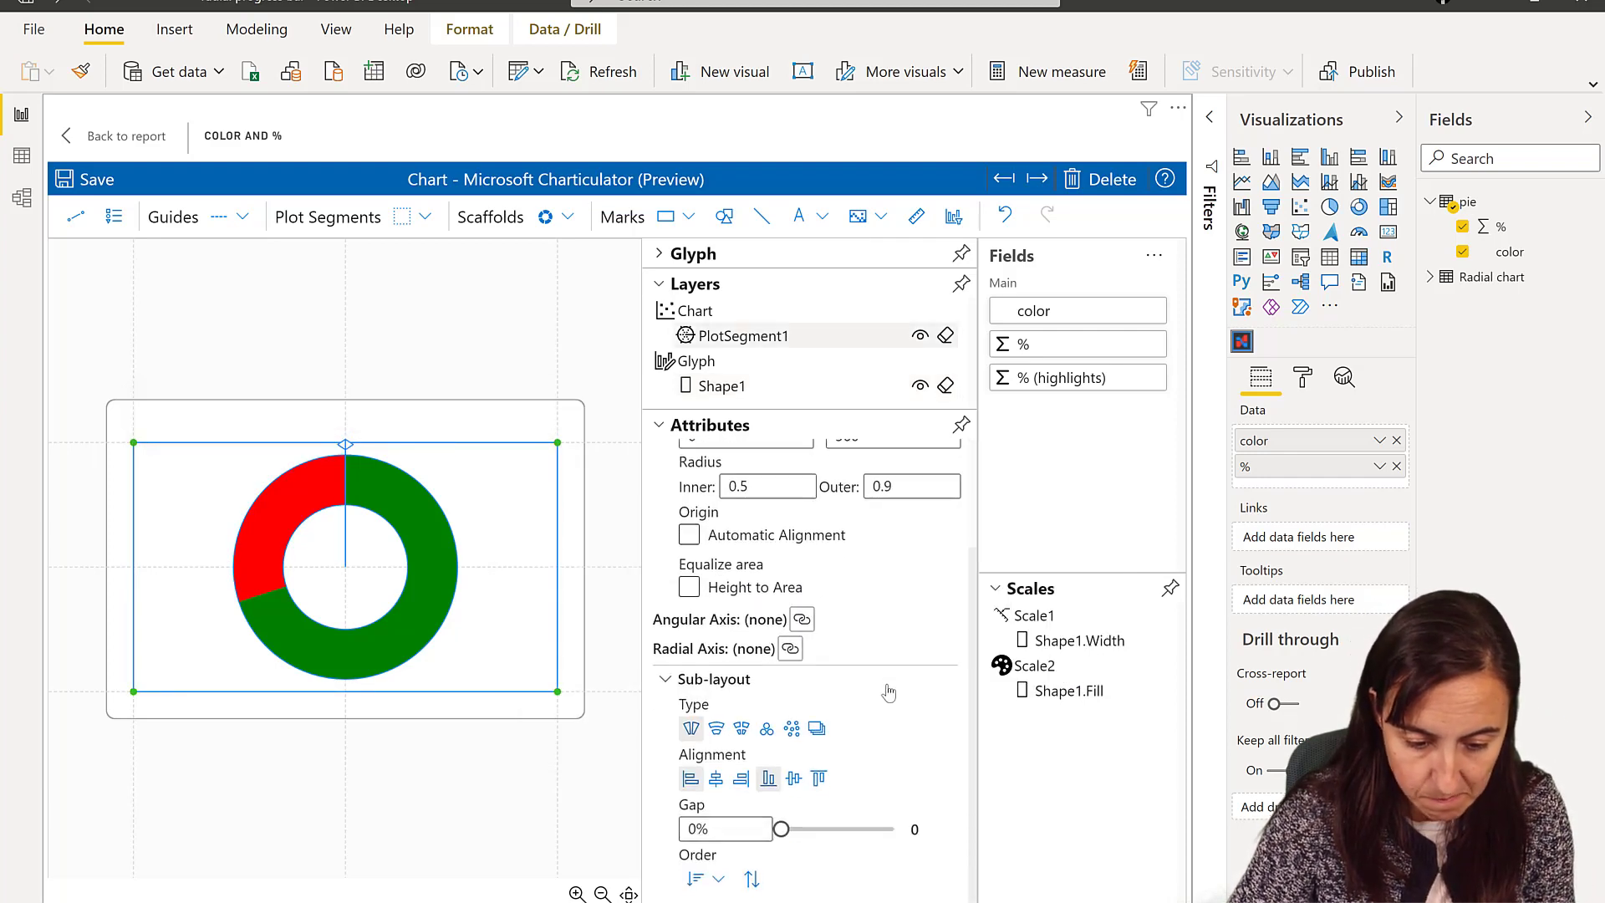
left_click(752, 879)
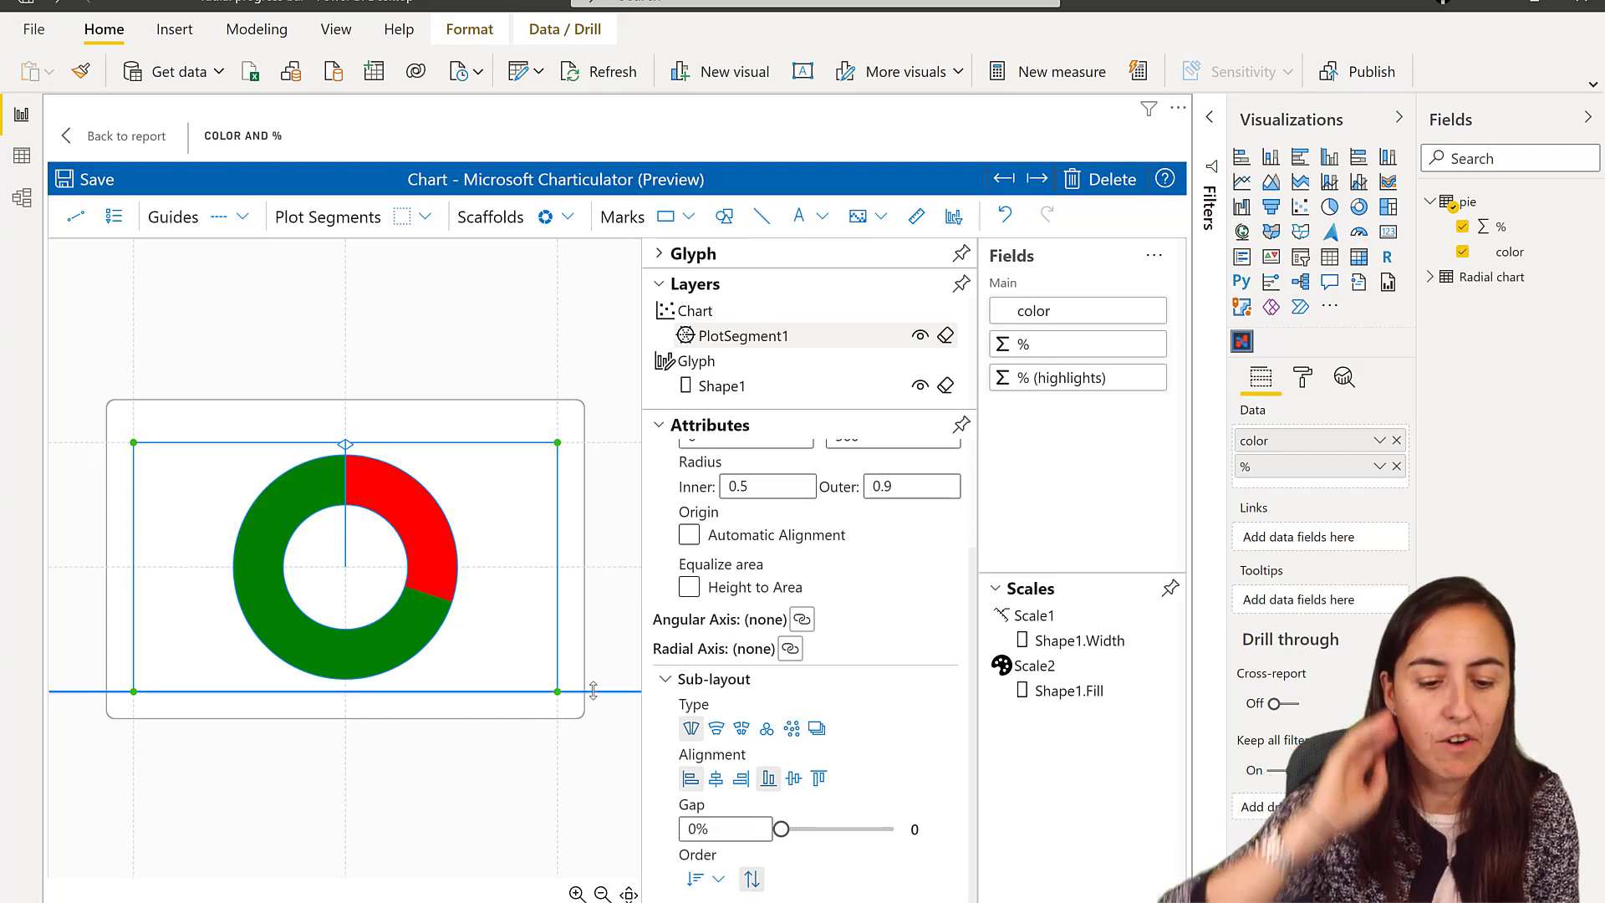
Go back to the report page and resize the color and % visual.
left_click(147, 244)
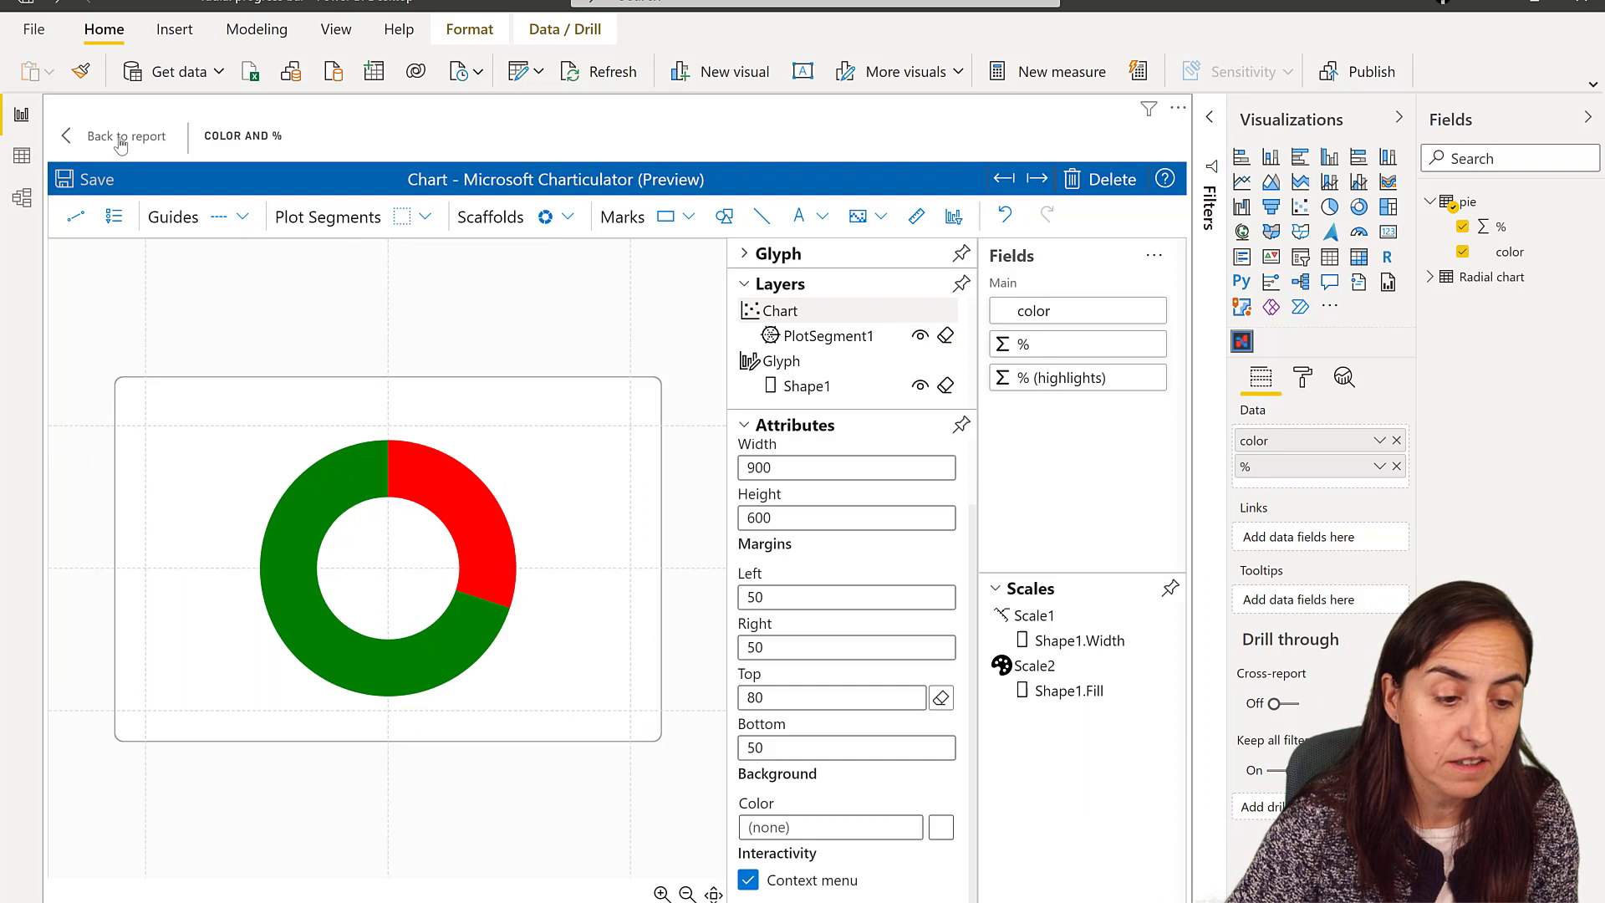
left_click(121, 142)
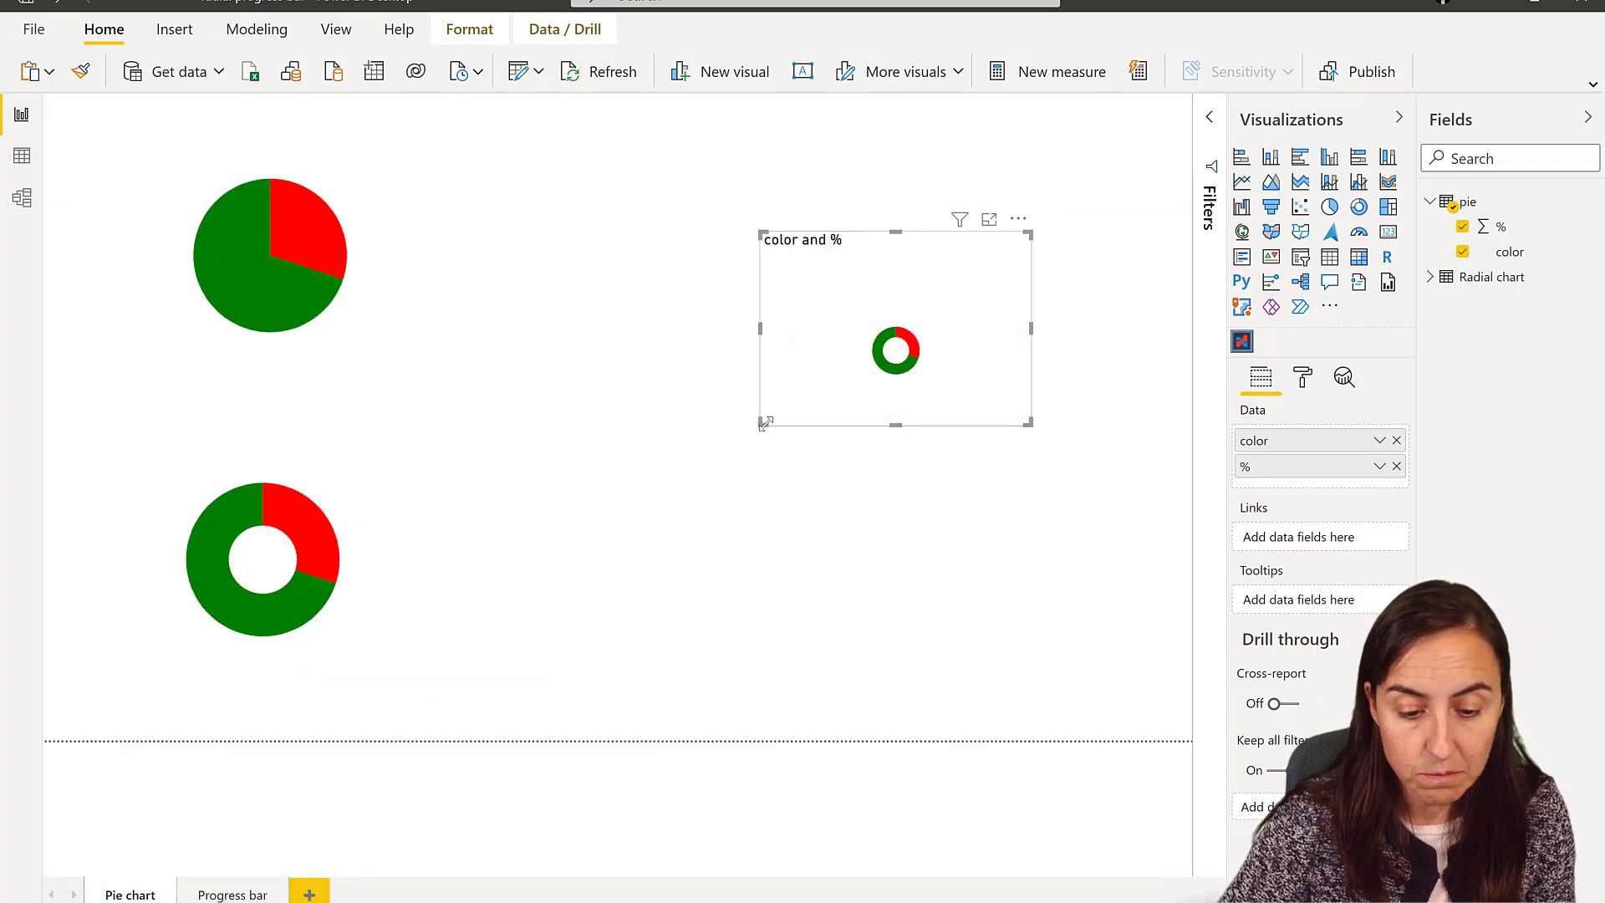
left_click_drag(764, 422, 648, 640)
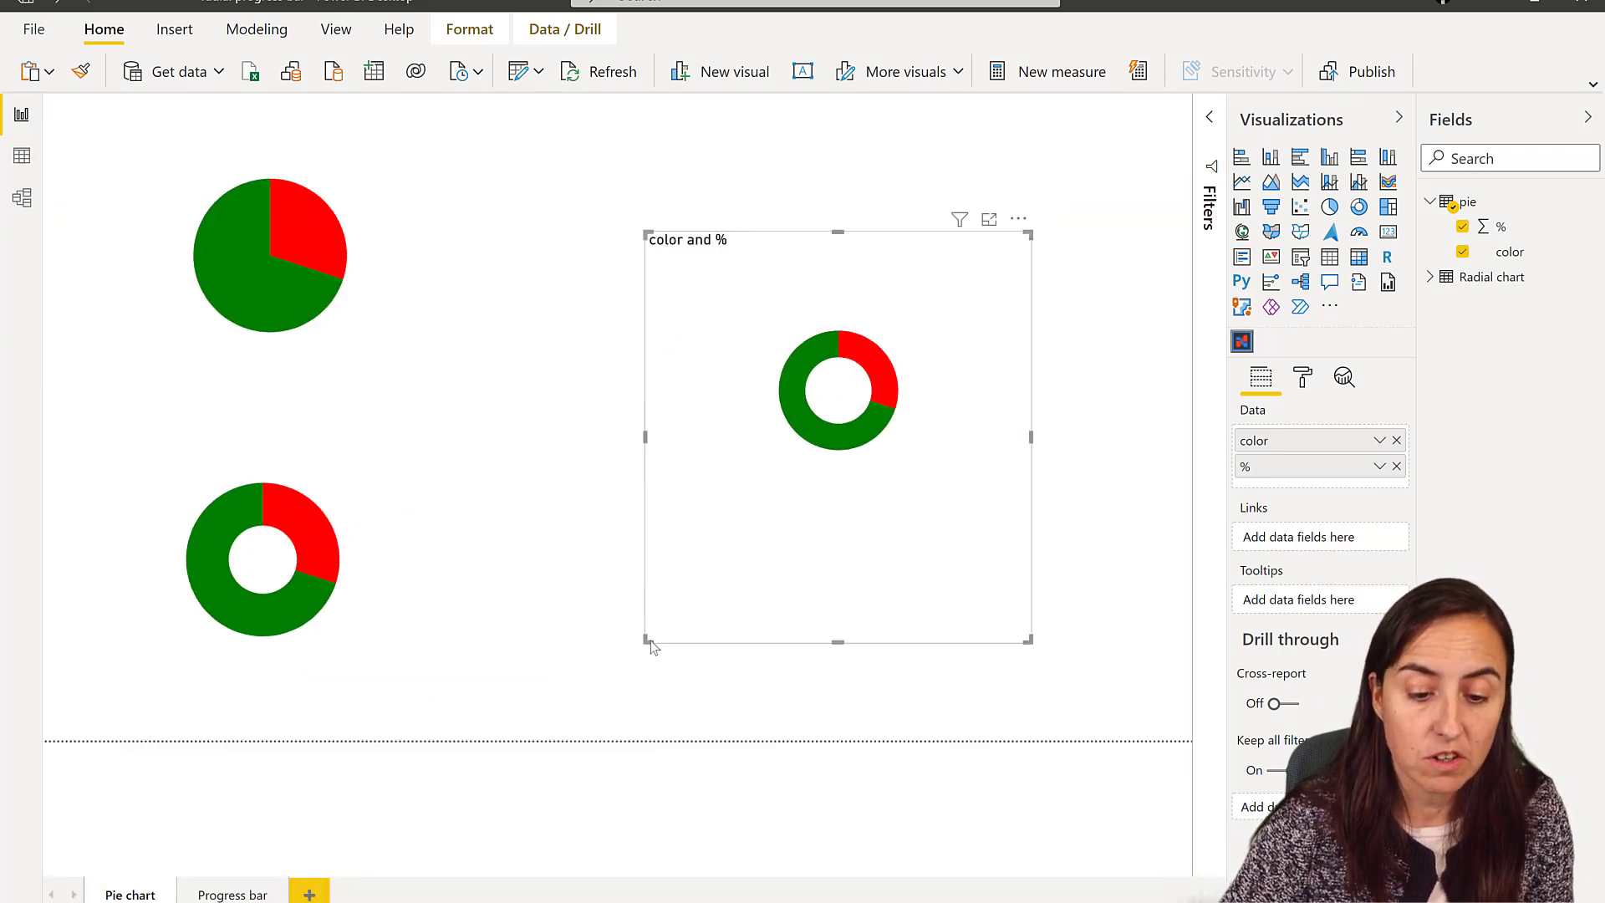
Set the plot segment's polar inner radius to 0 for a solid pie, then return to the report.
left_click(1015, 221)
left_click(1039, 247)
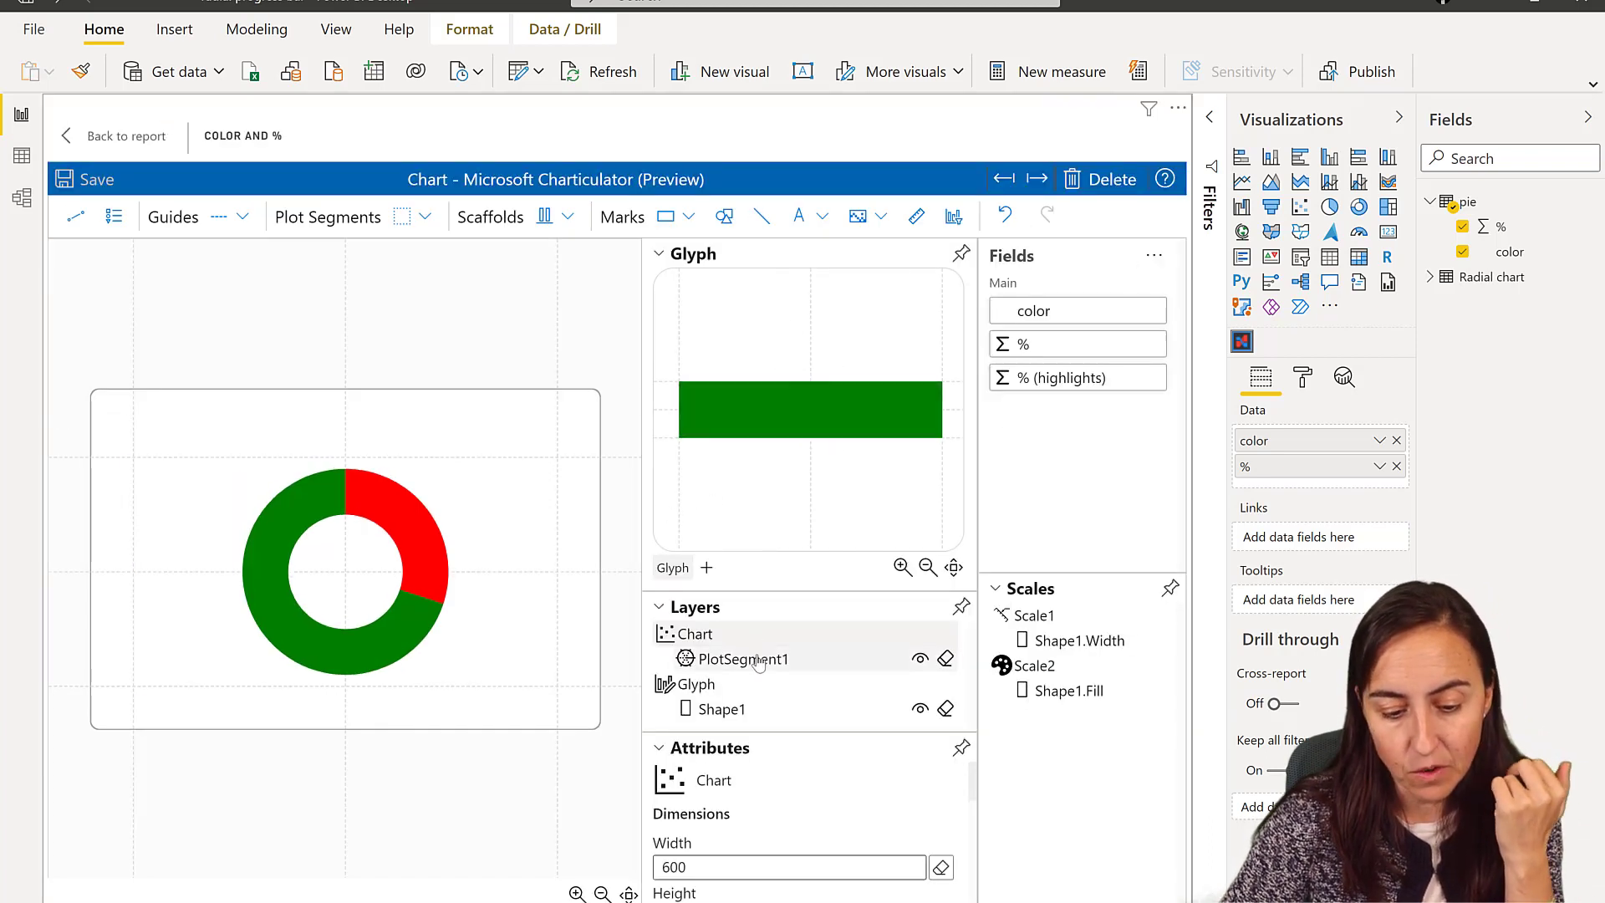
left_click(744, 659)
left_click(660, 254)
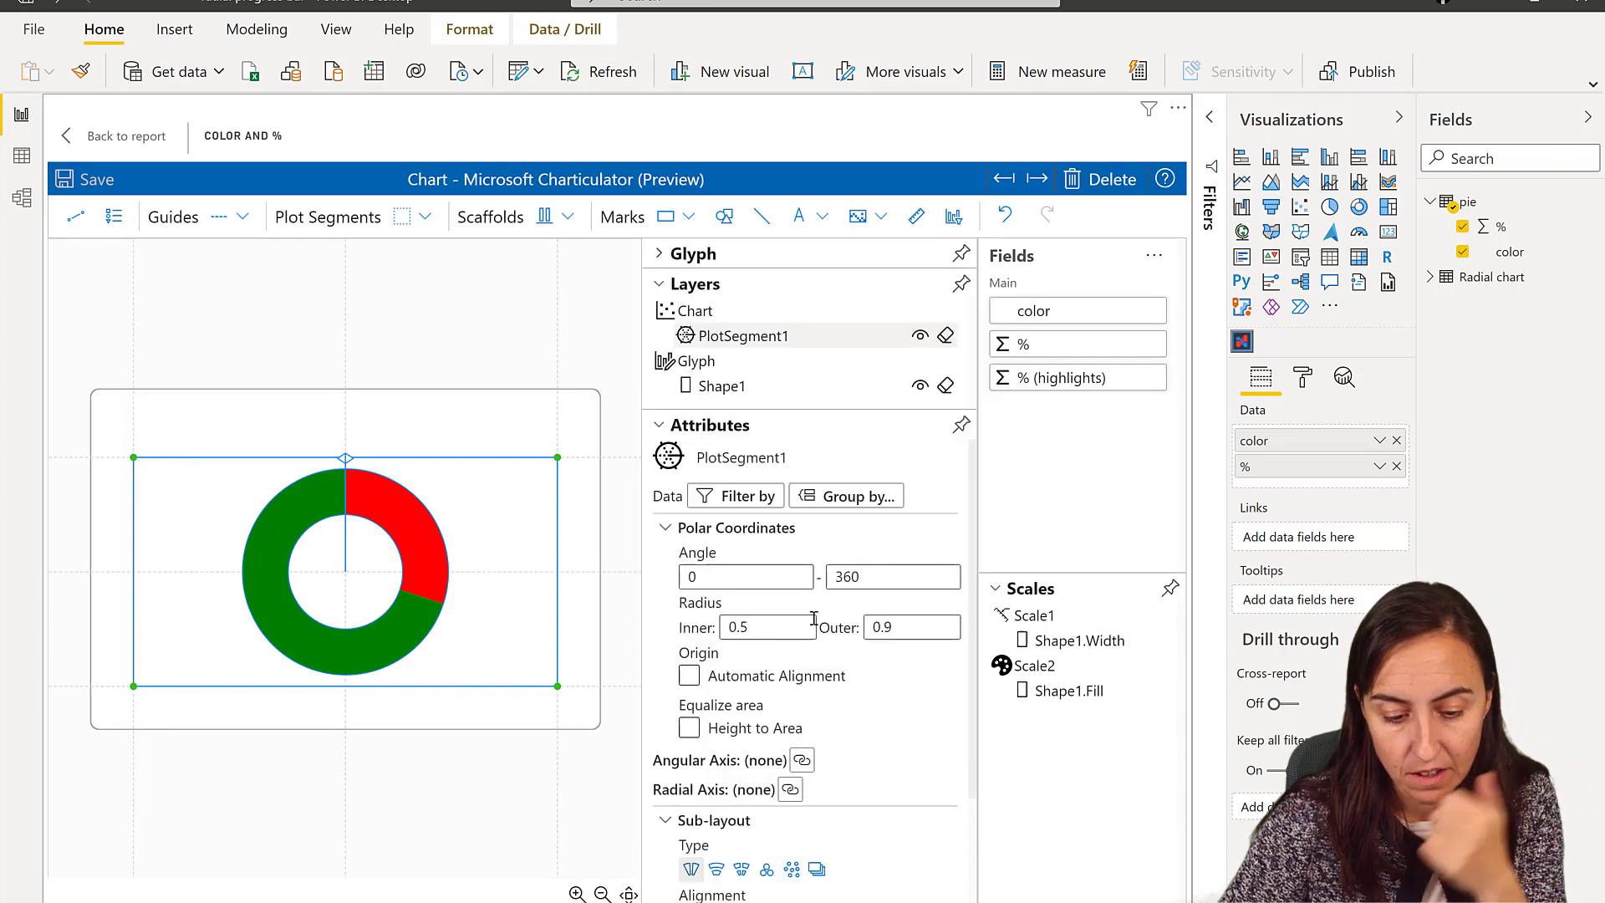
left_click(942, 632)
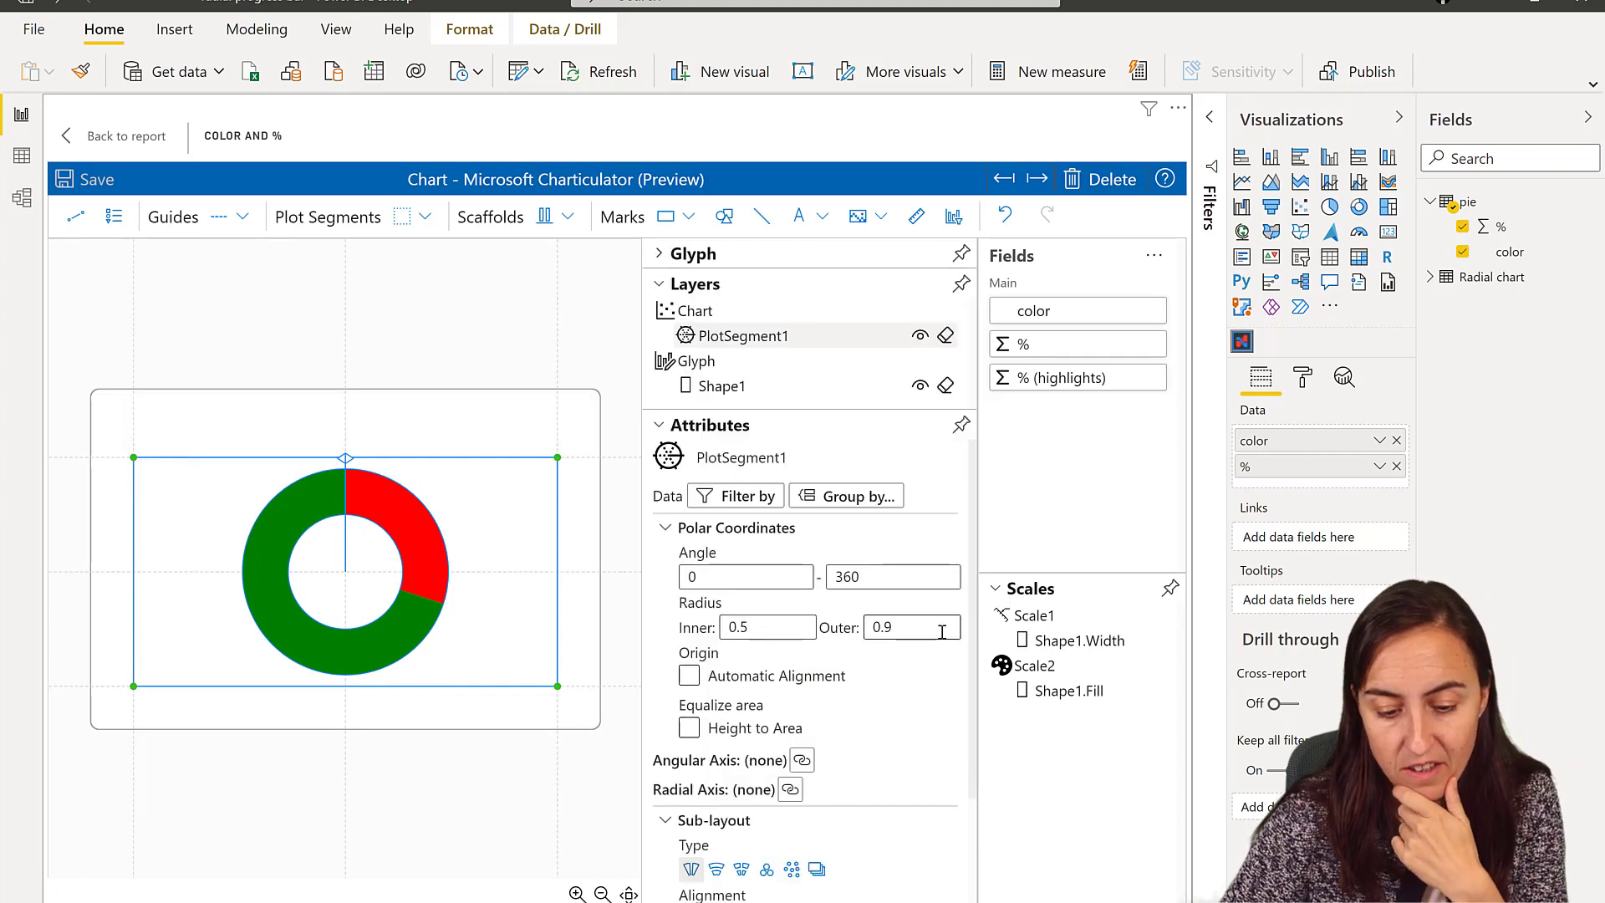
double_click(795, 631)
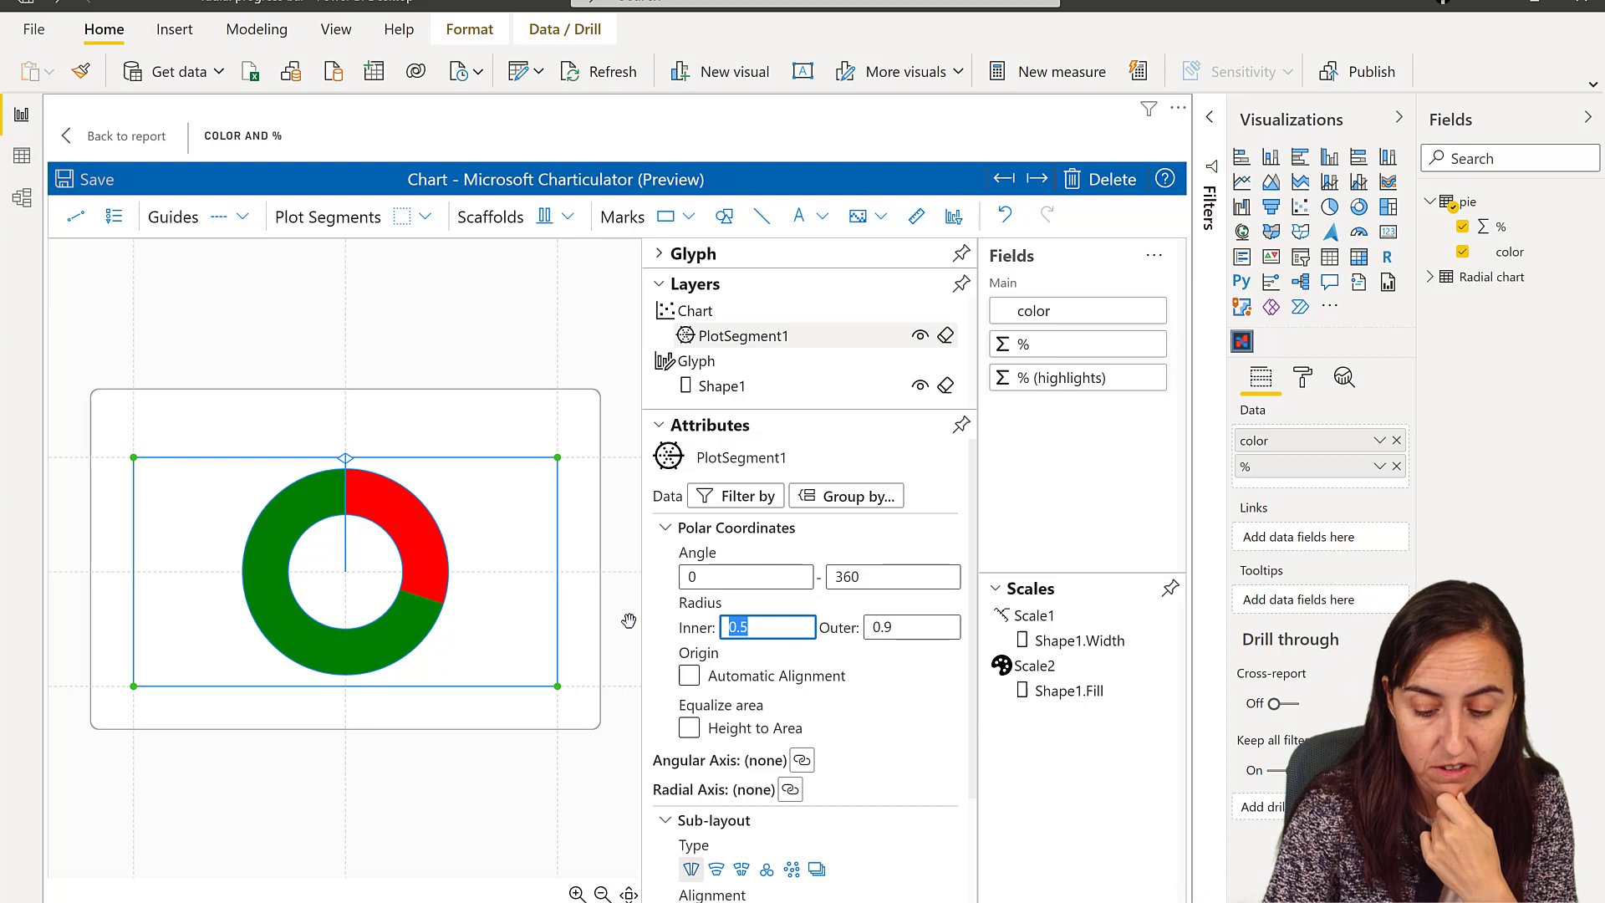
type("0")
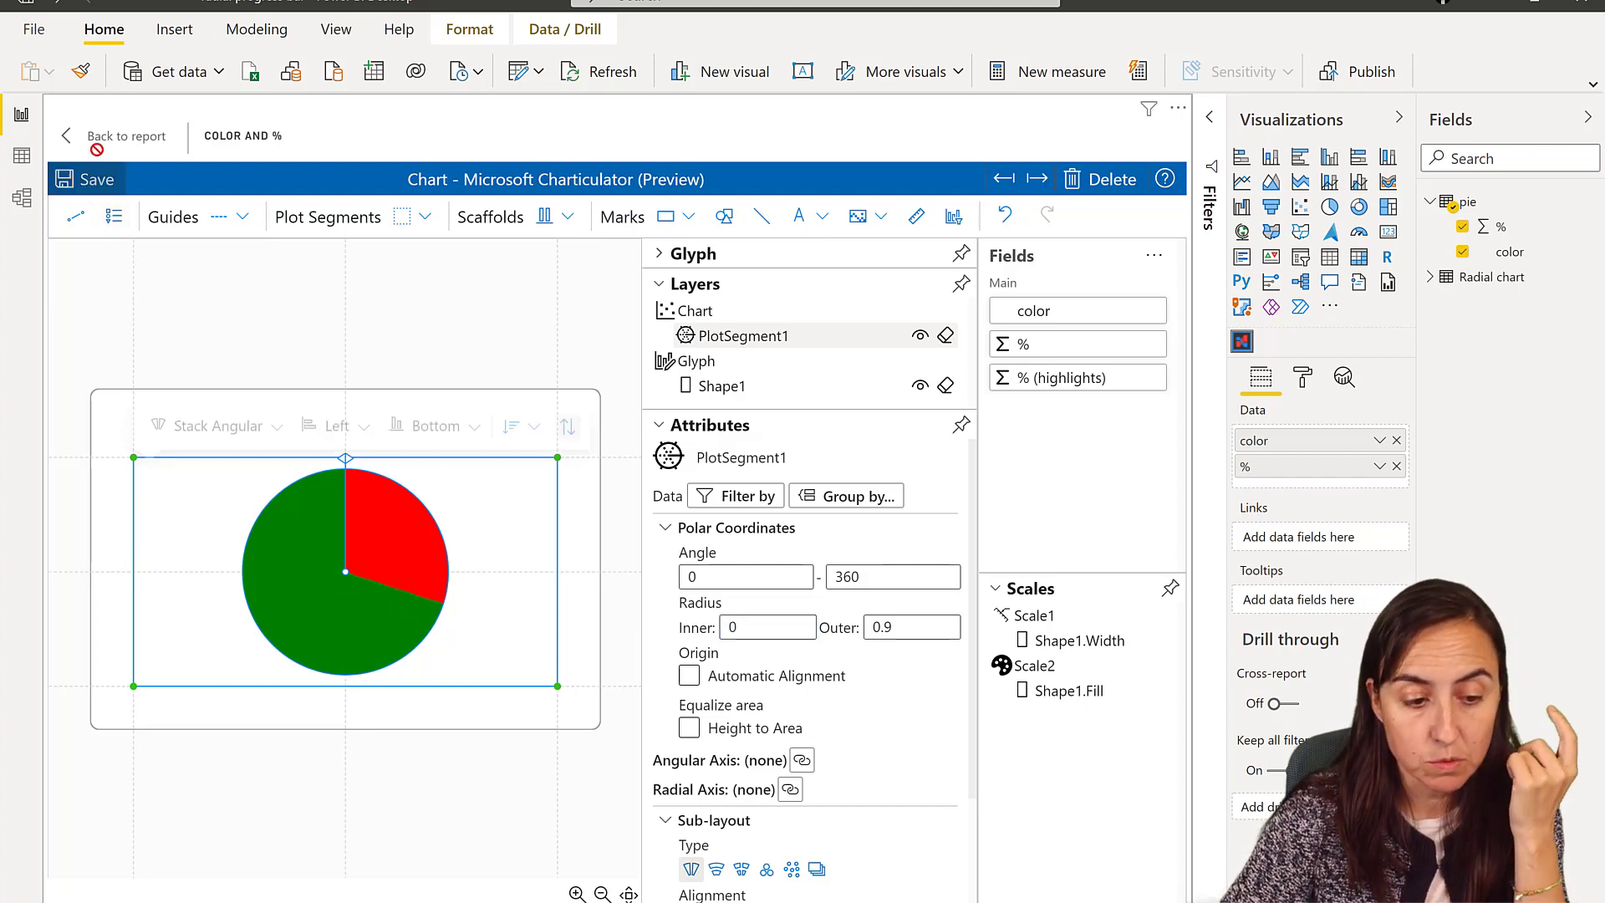
left_click(97, 149)
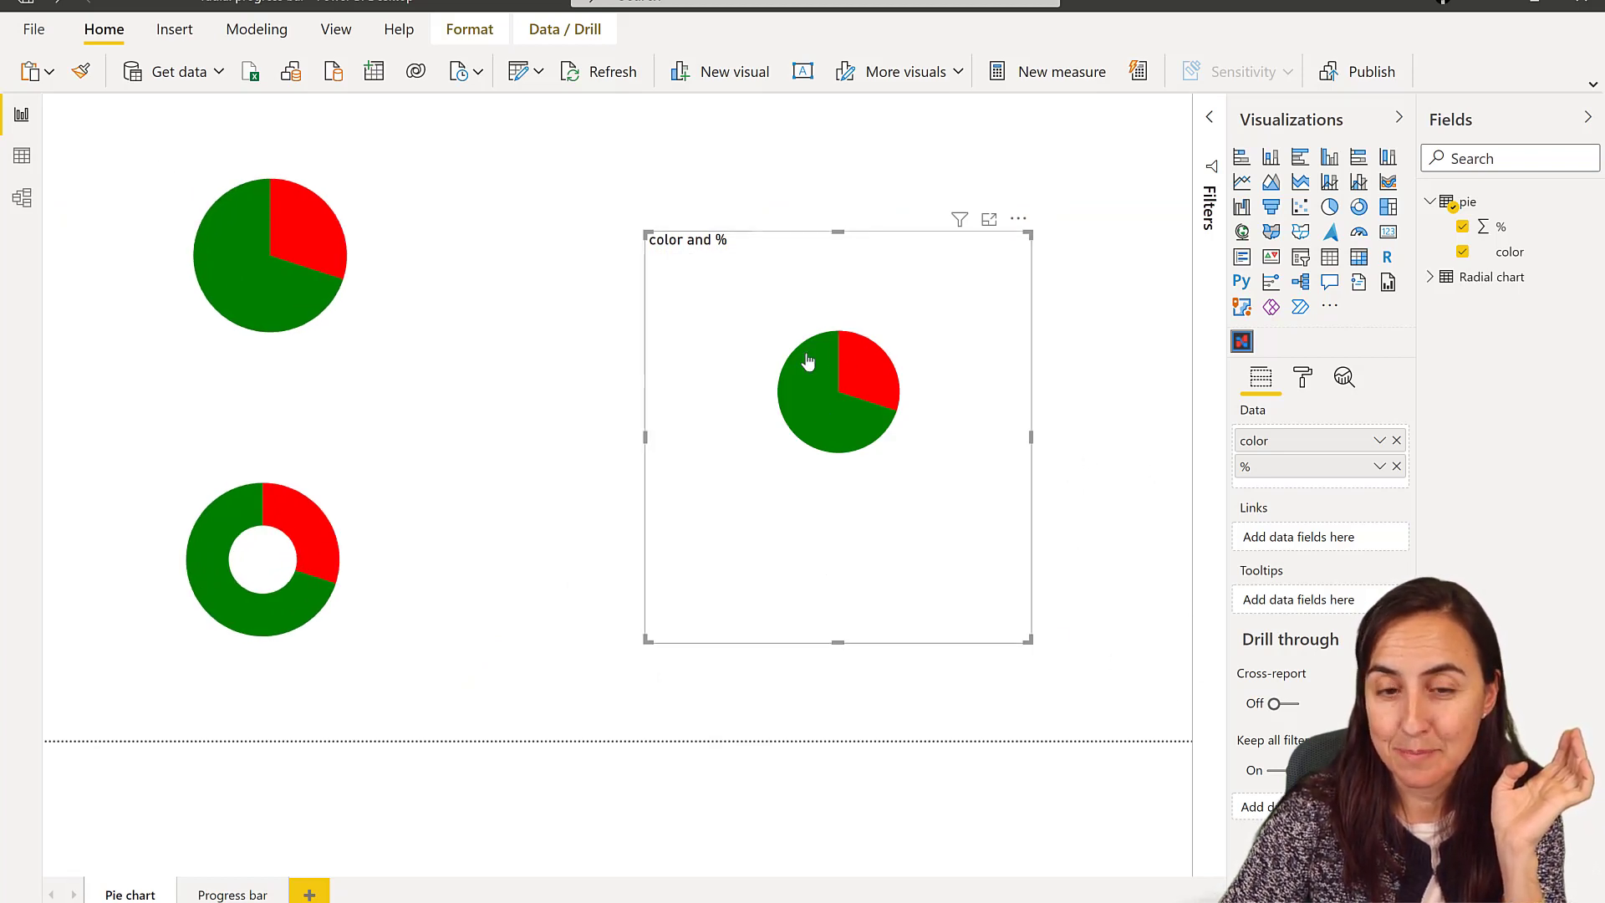
Reopen the pie in Charticulator and add a Text mark to the glyph as a slice label.
left_click(1018, 219)
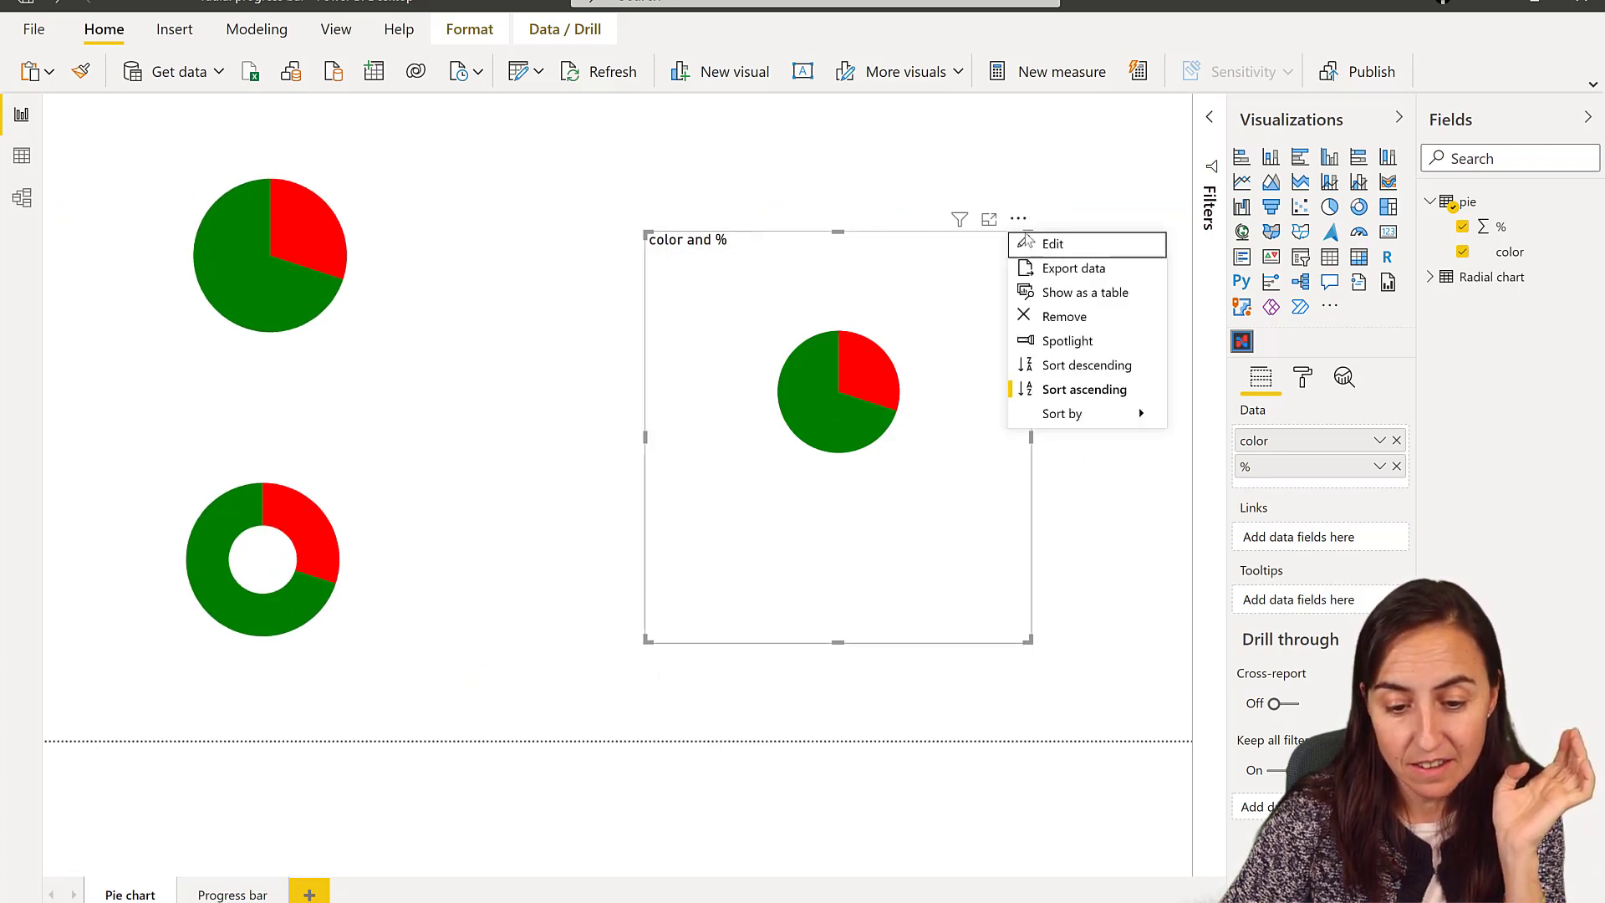
left_click(1050, 255)
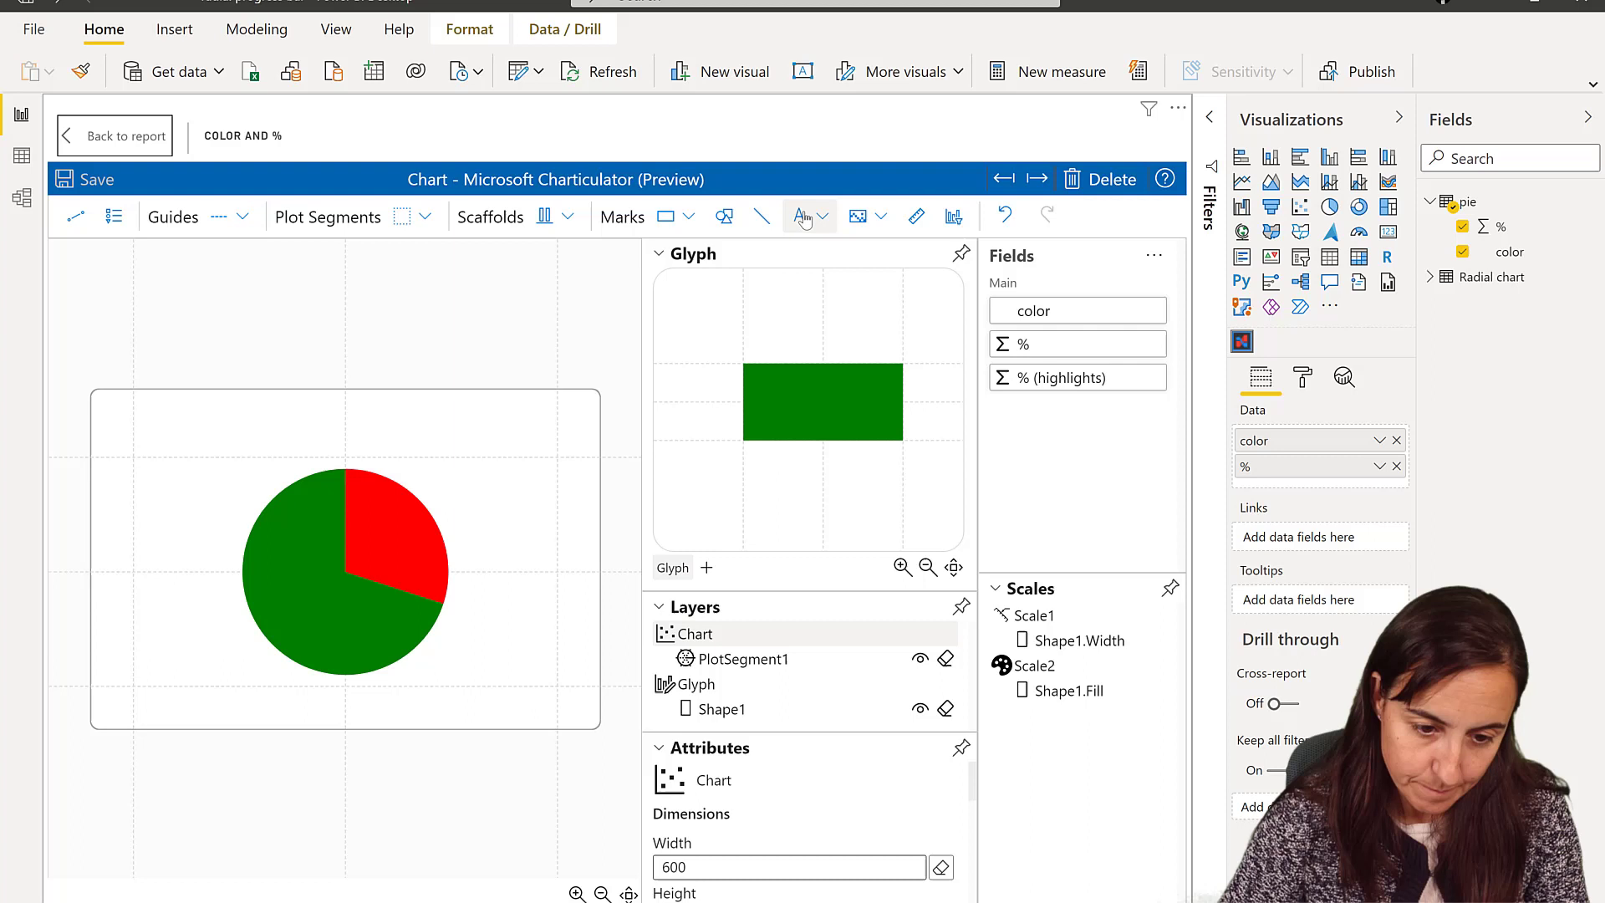
left_click_drag(802, 217, 800, 409)
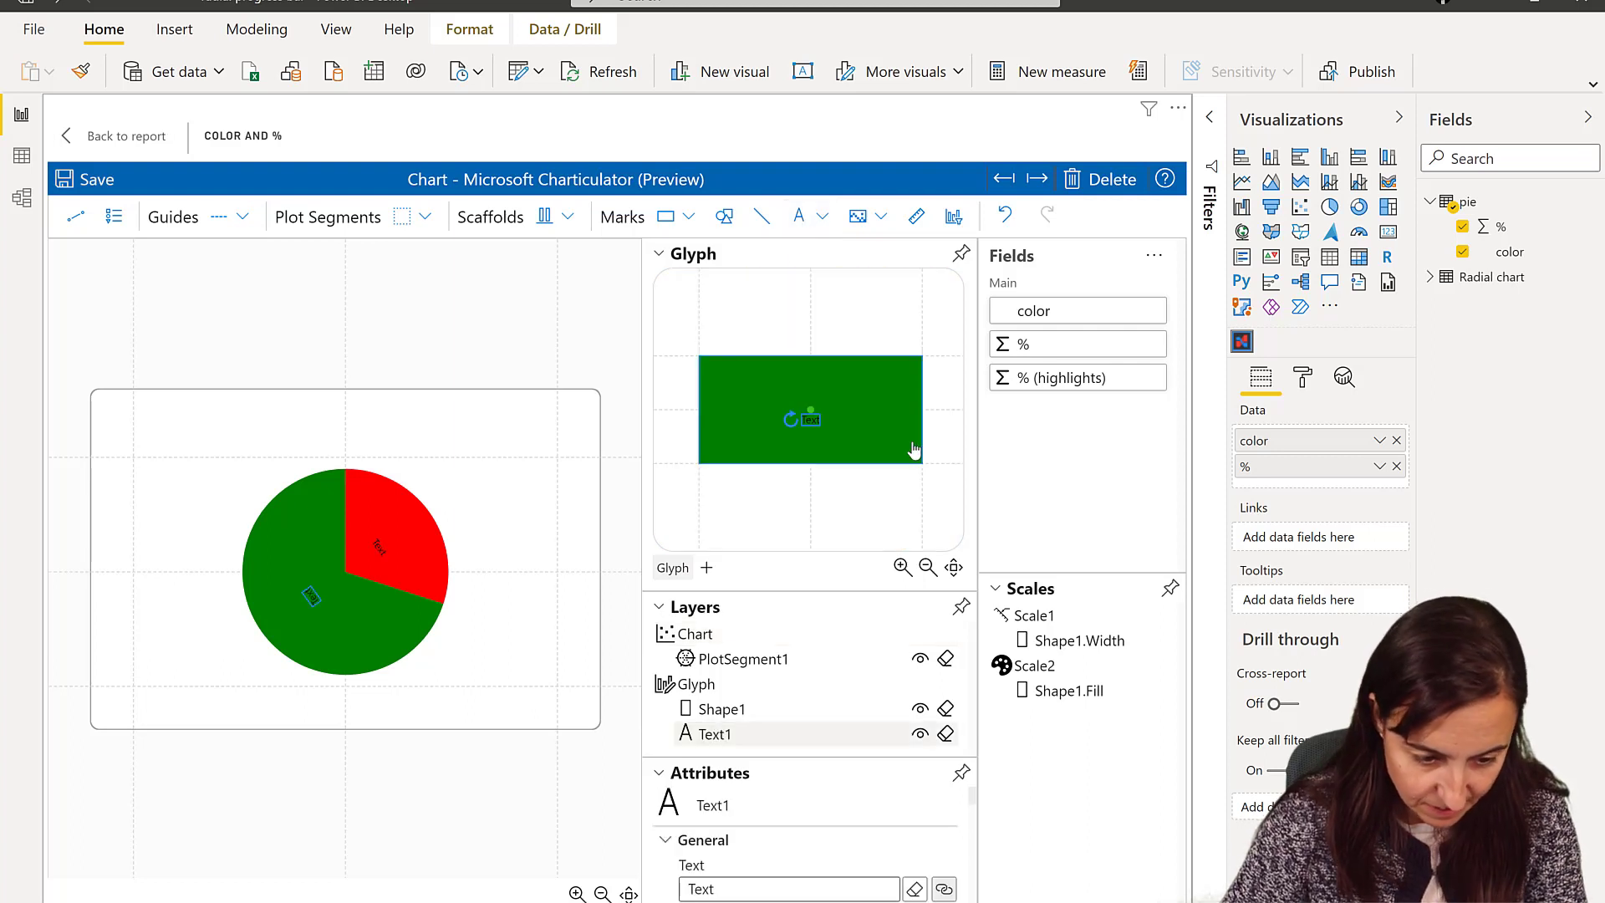
double_click(809, 421)
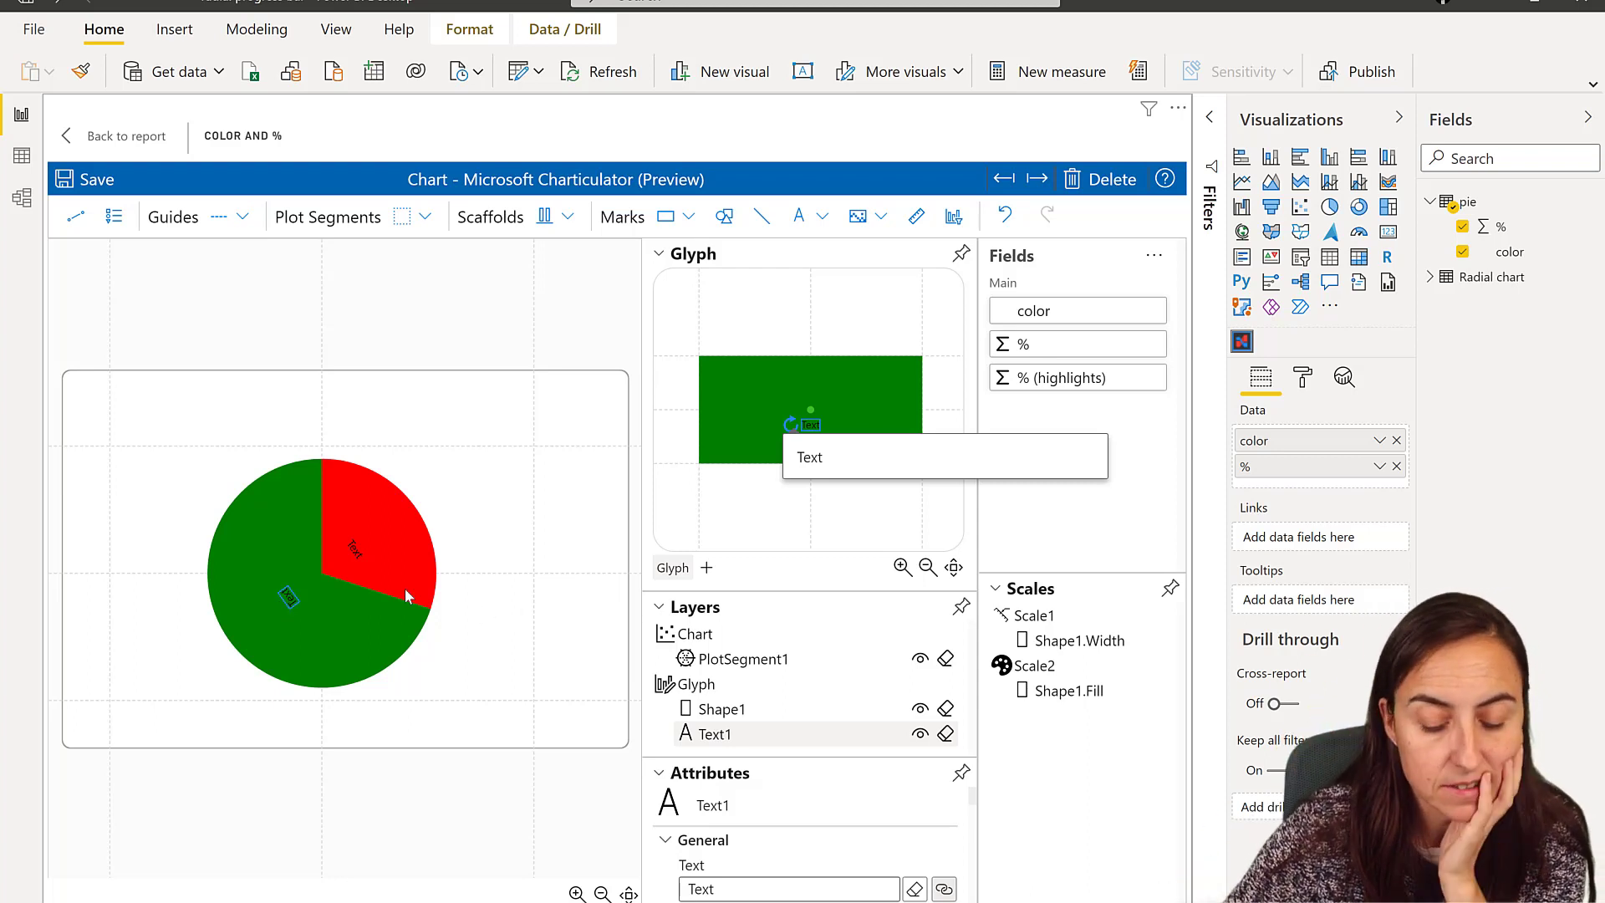
left_click(658, 255)
left_click(659, 253)
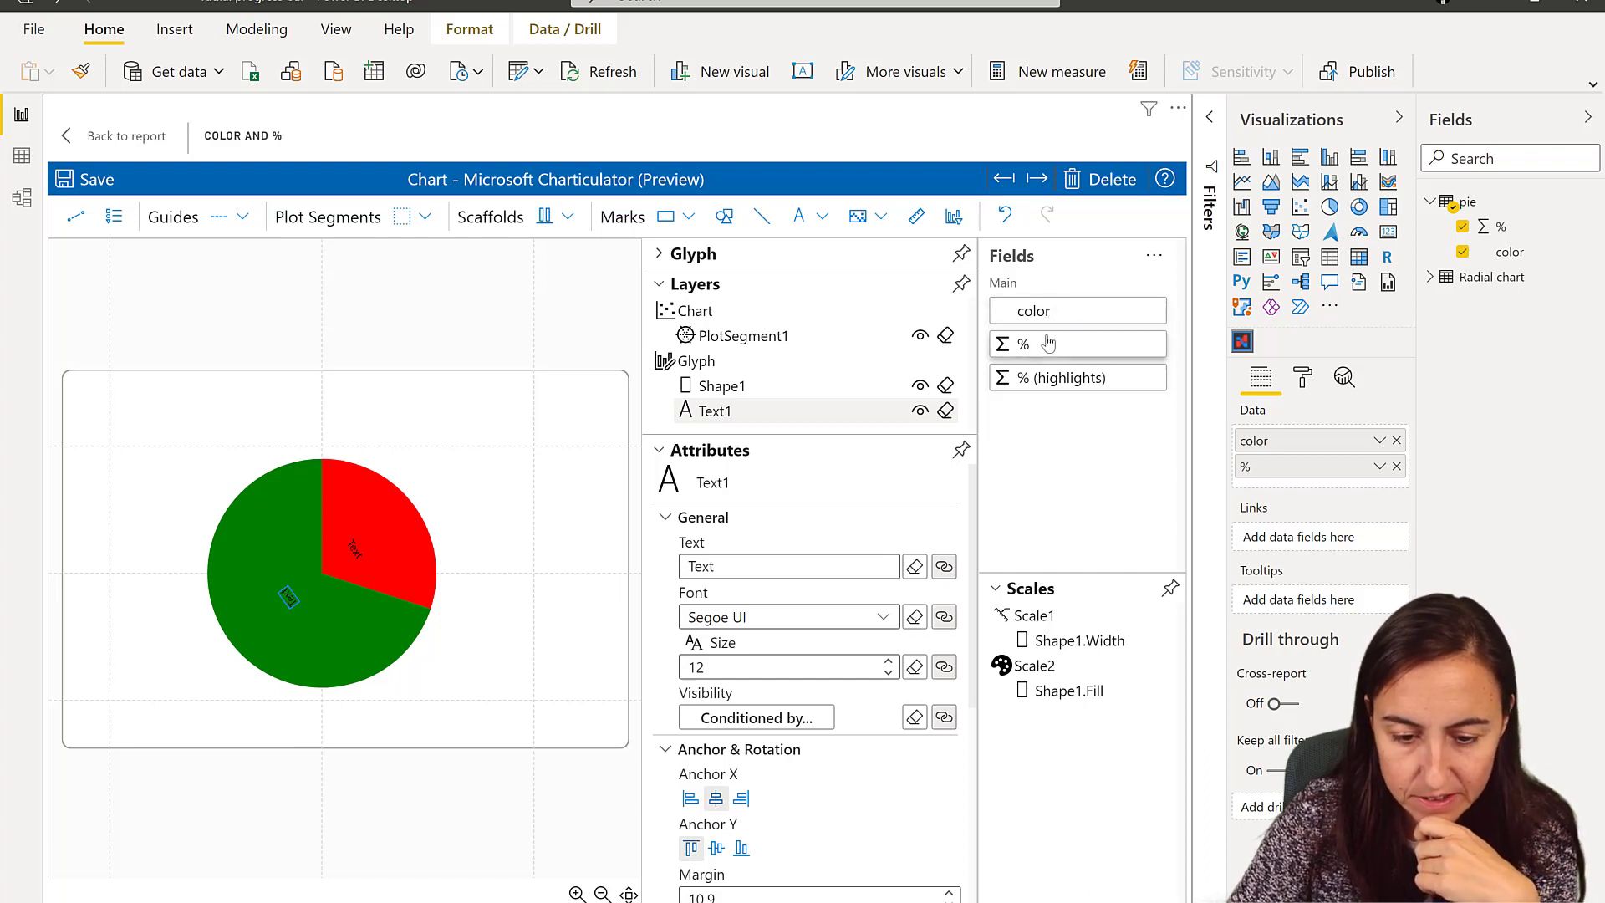
Bind the label text to % and change its format from {.1f} to {.0f}.
left_click_drag(1053, 351, 778, 546)
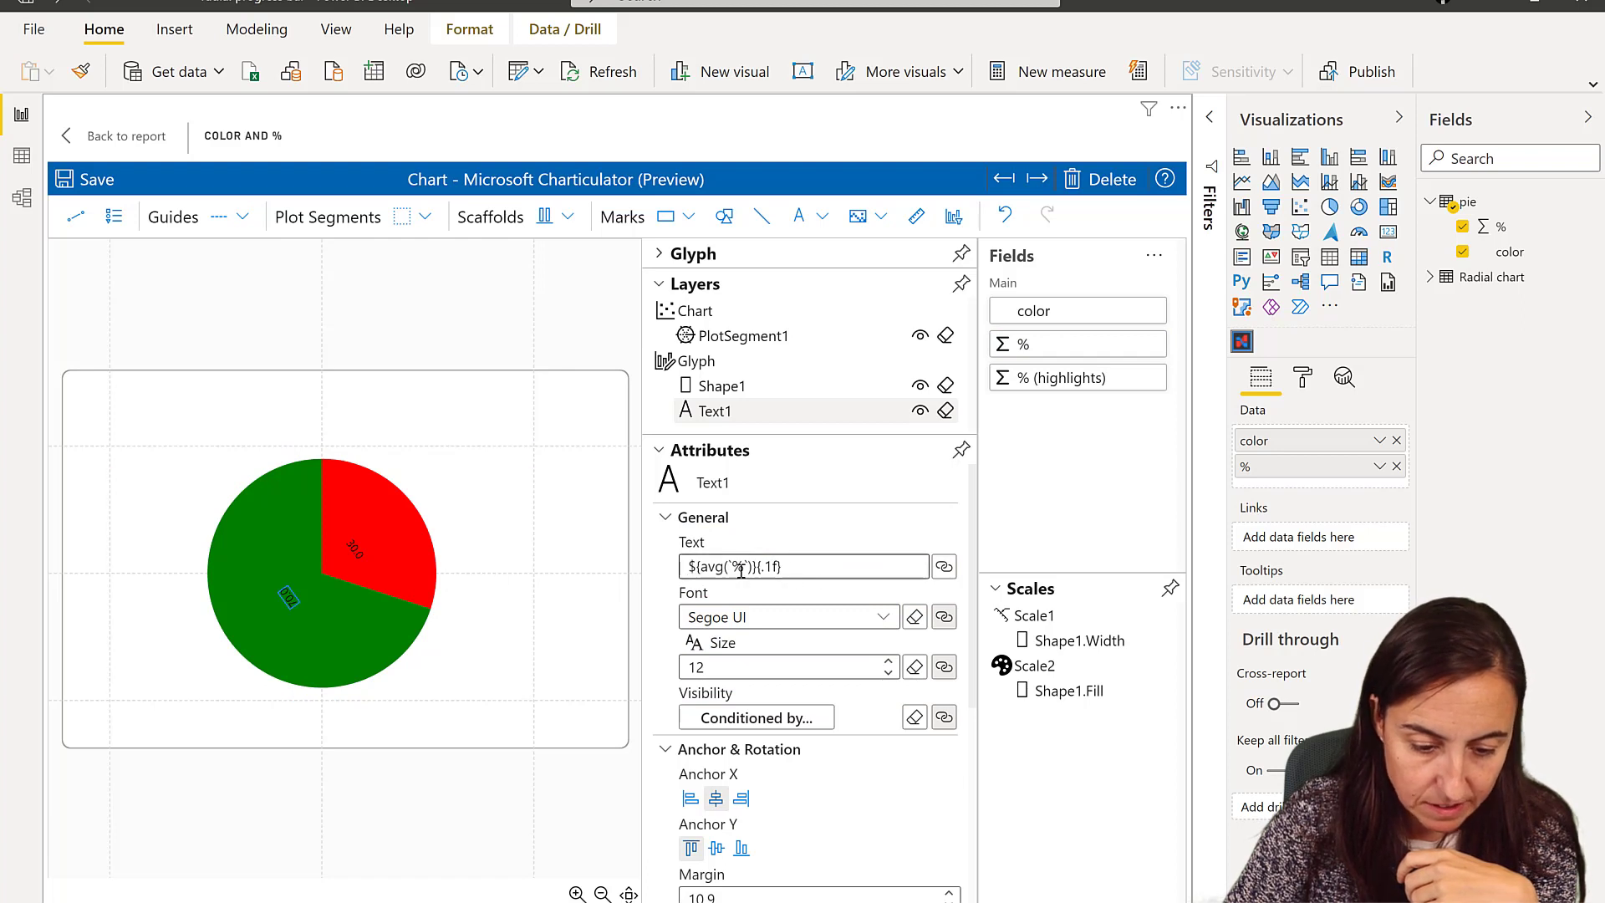
left_click(768, 565)
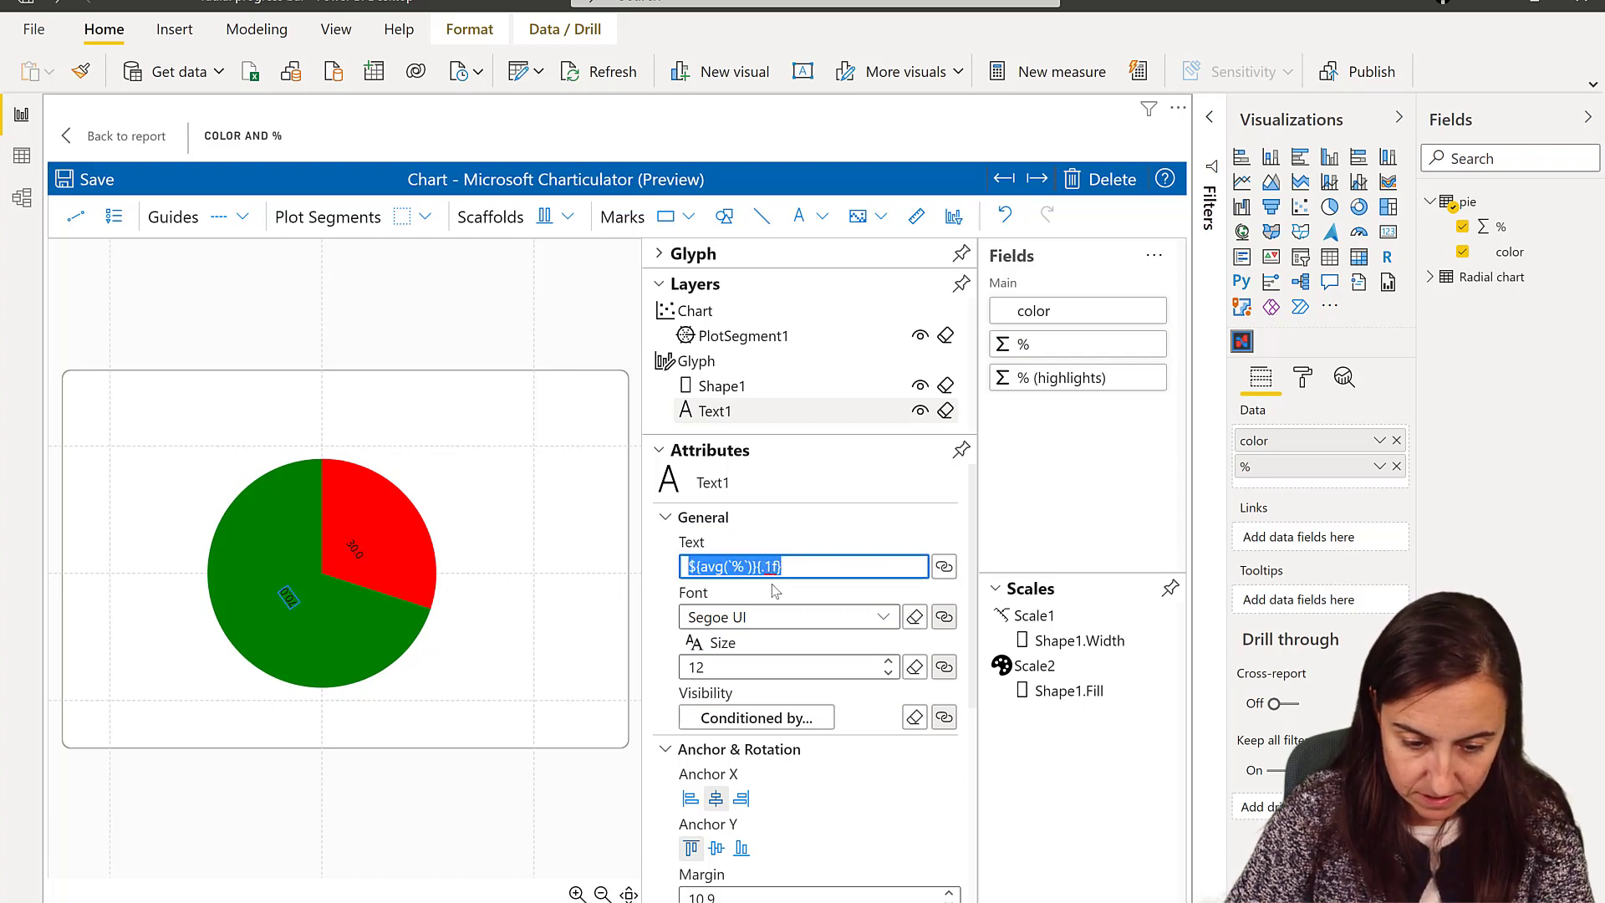
left_click(764, 566)
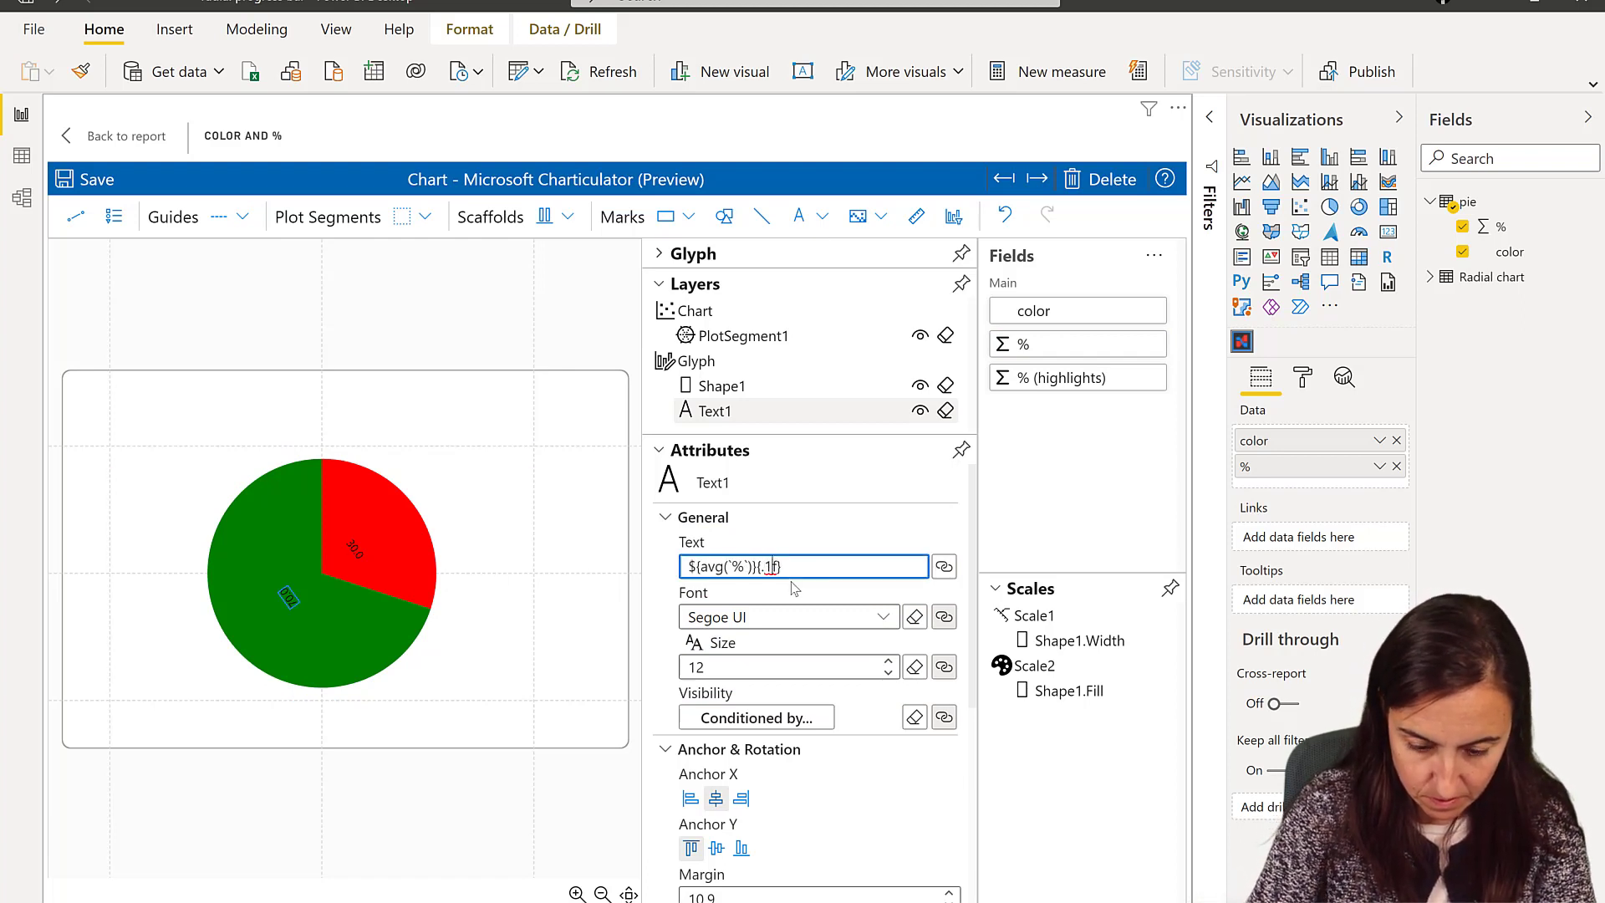
key("BackSpace")
type("0")
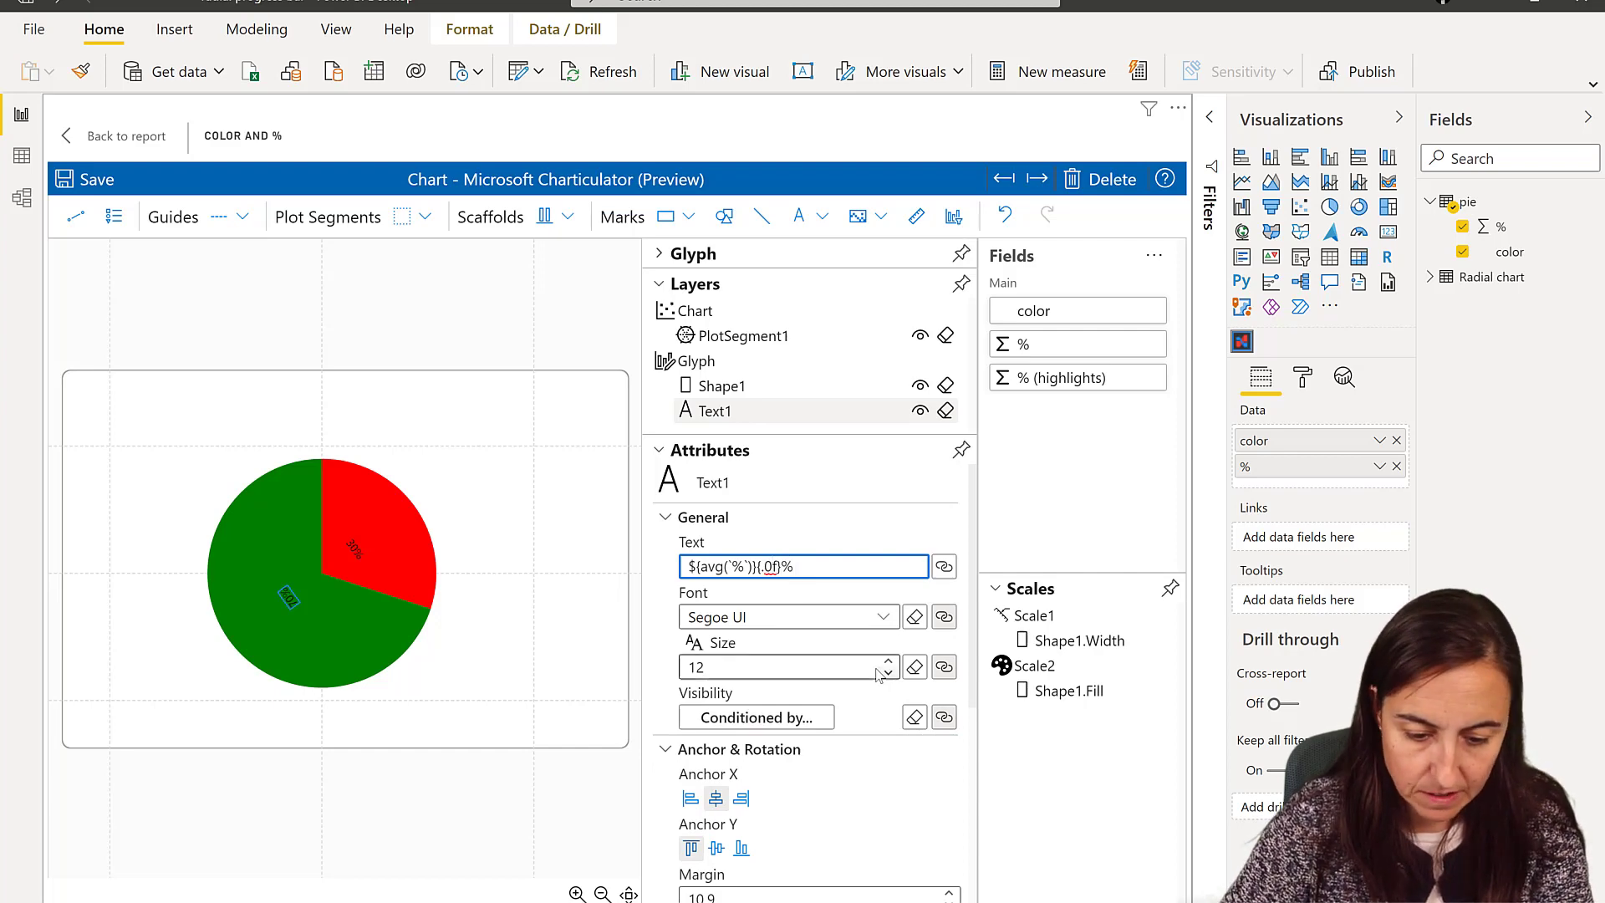
Style the slice labels white at font size 18, then select the chart layer.
scroll(834, 736, "down", 5)
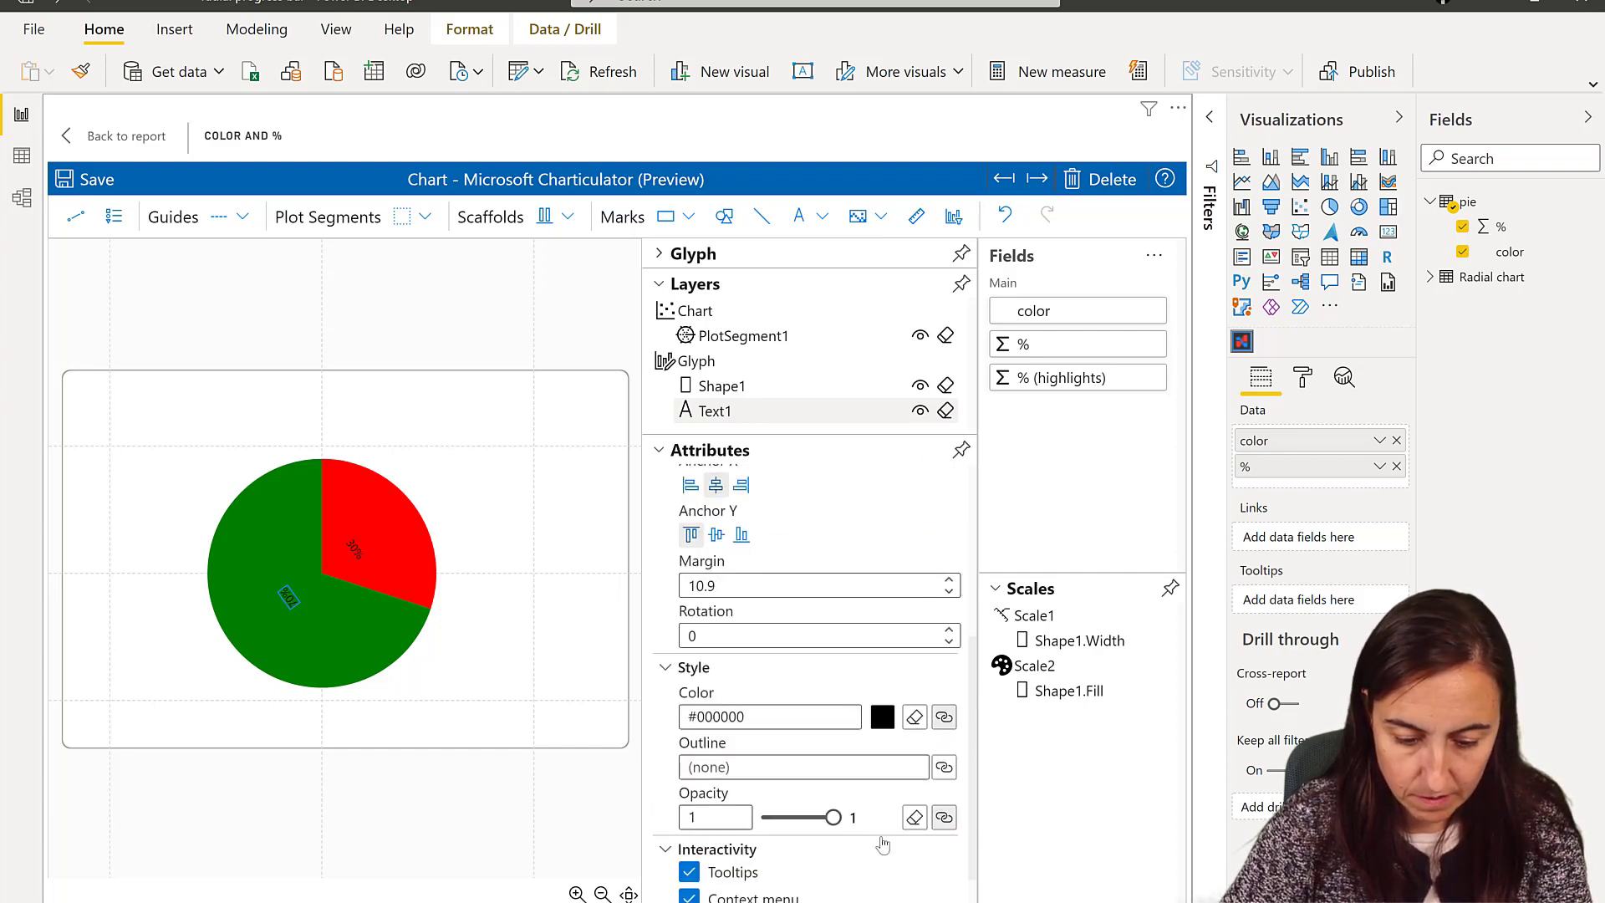
left_click(883, 716)
left_click(707, 676)
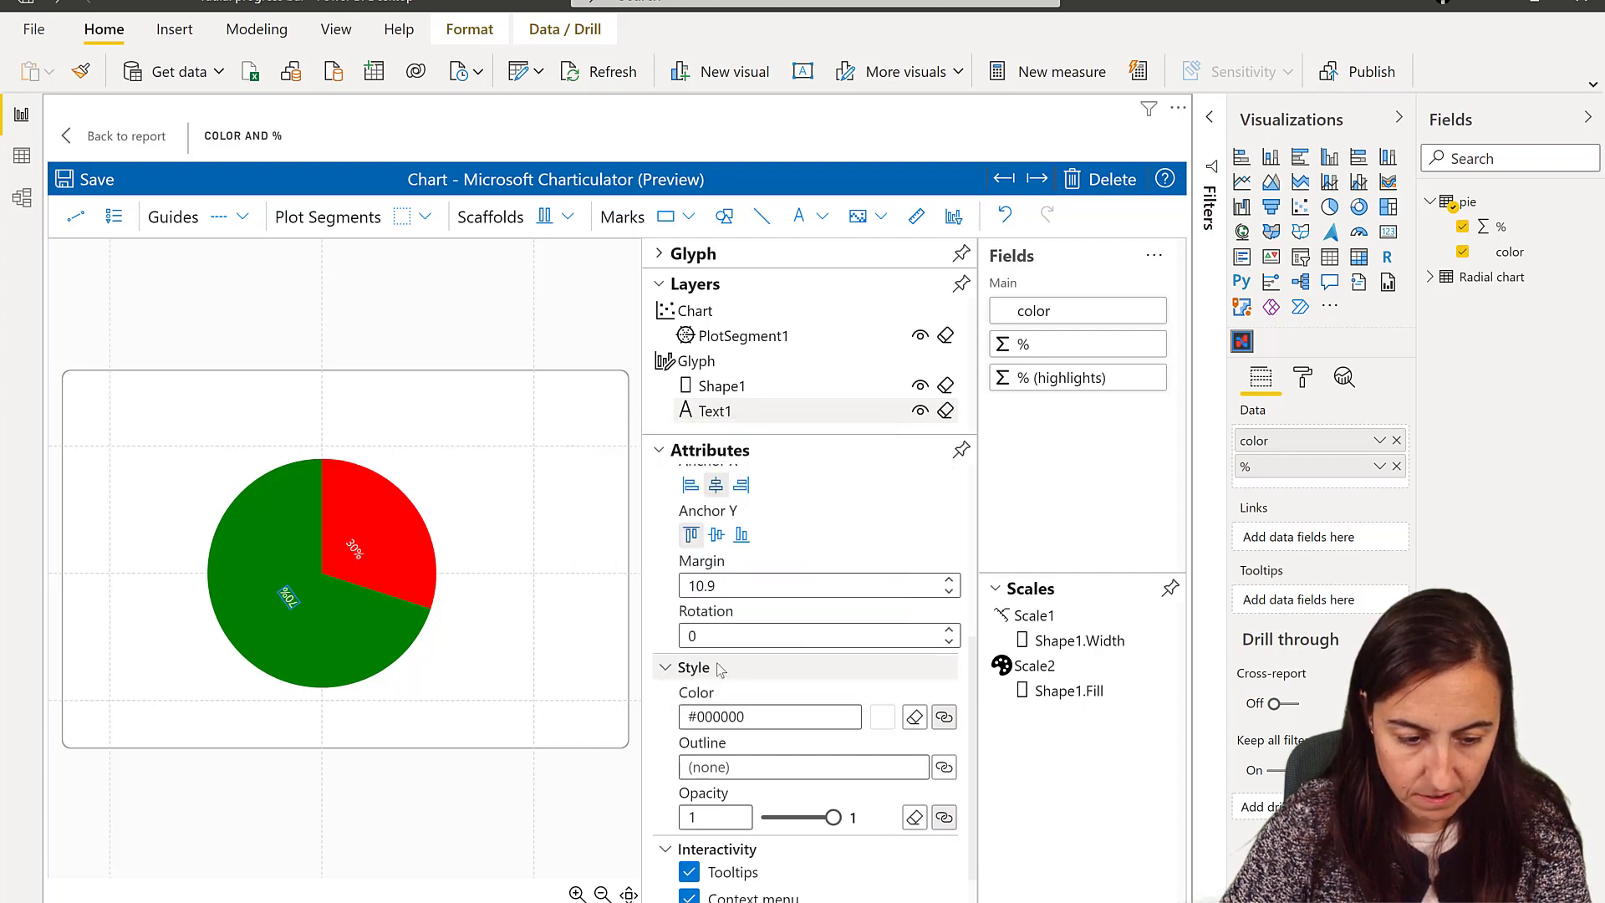
scroll(836, 669, "up", 5)
left_click(889, 661)
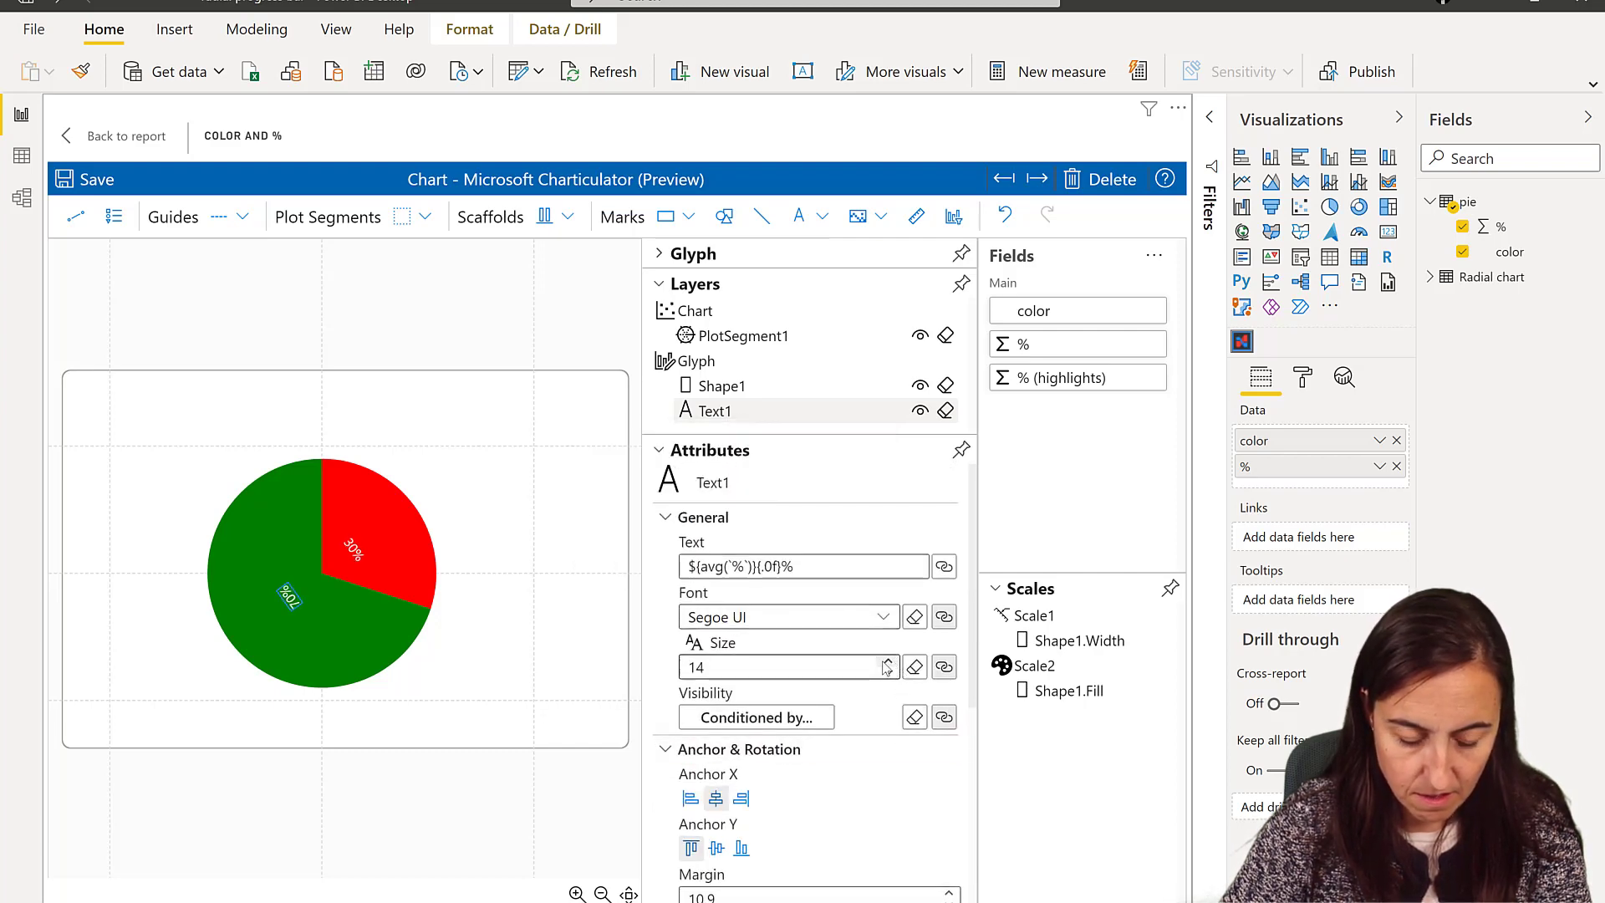
left_click(889, 661)
left_click(888, 674)
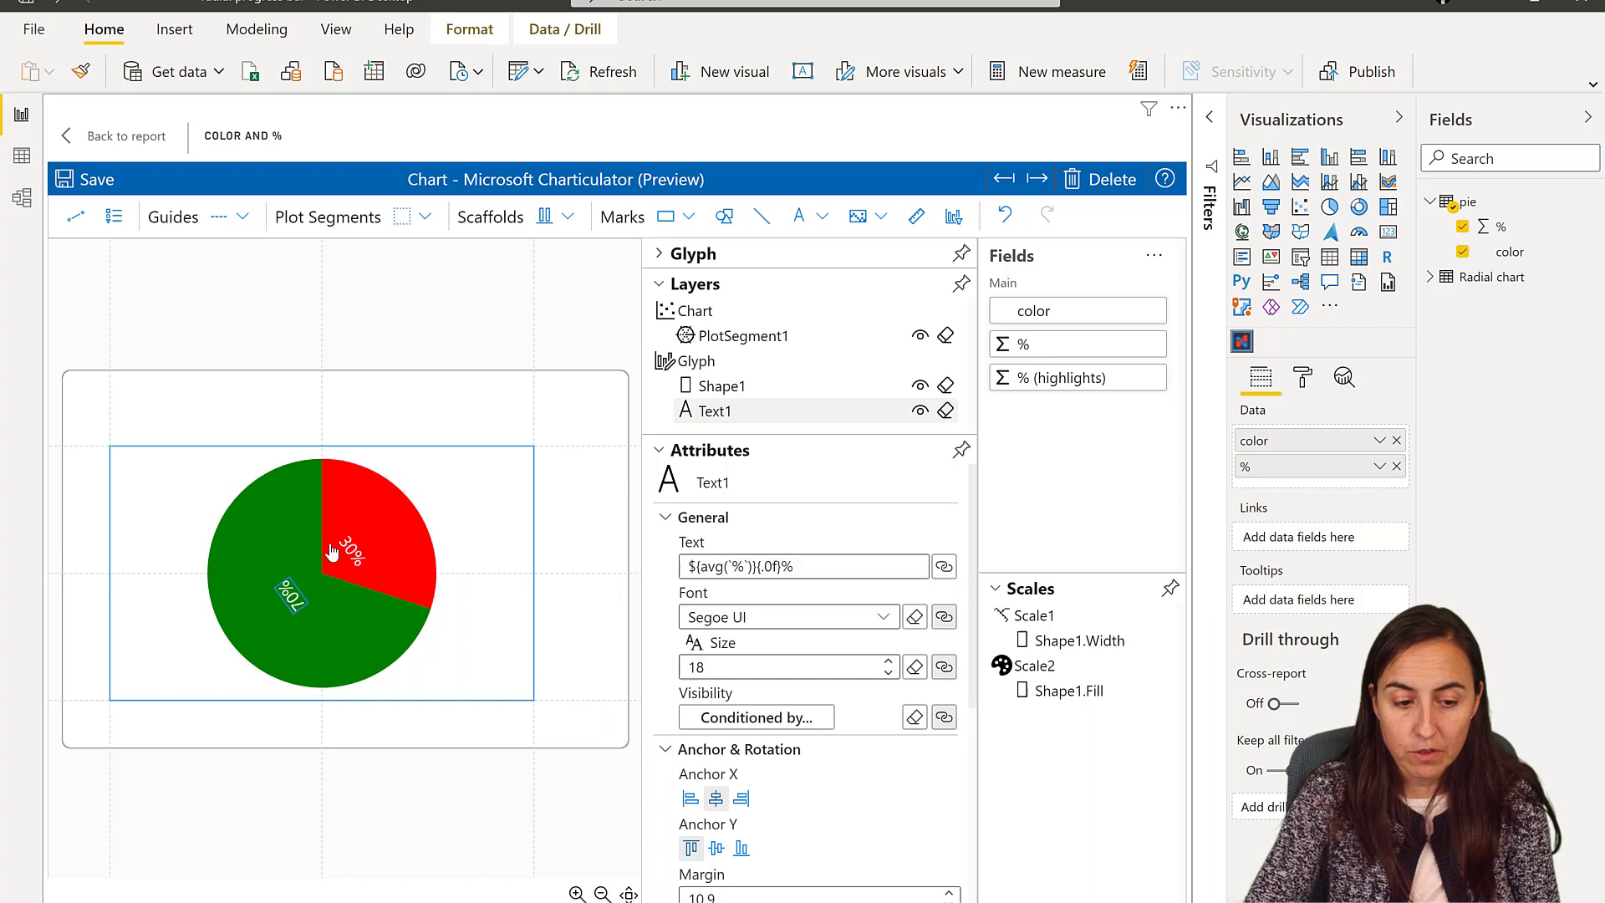
left_click(601, 693)
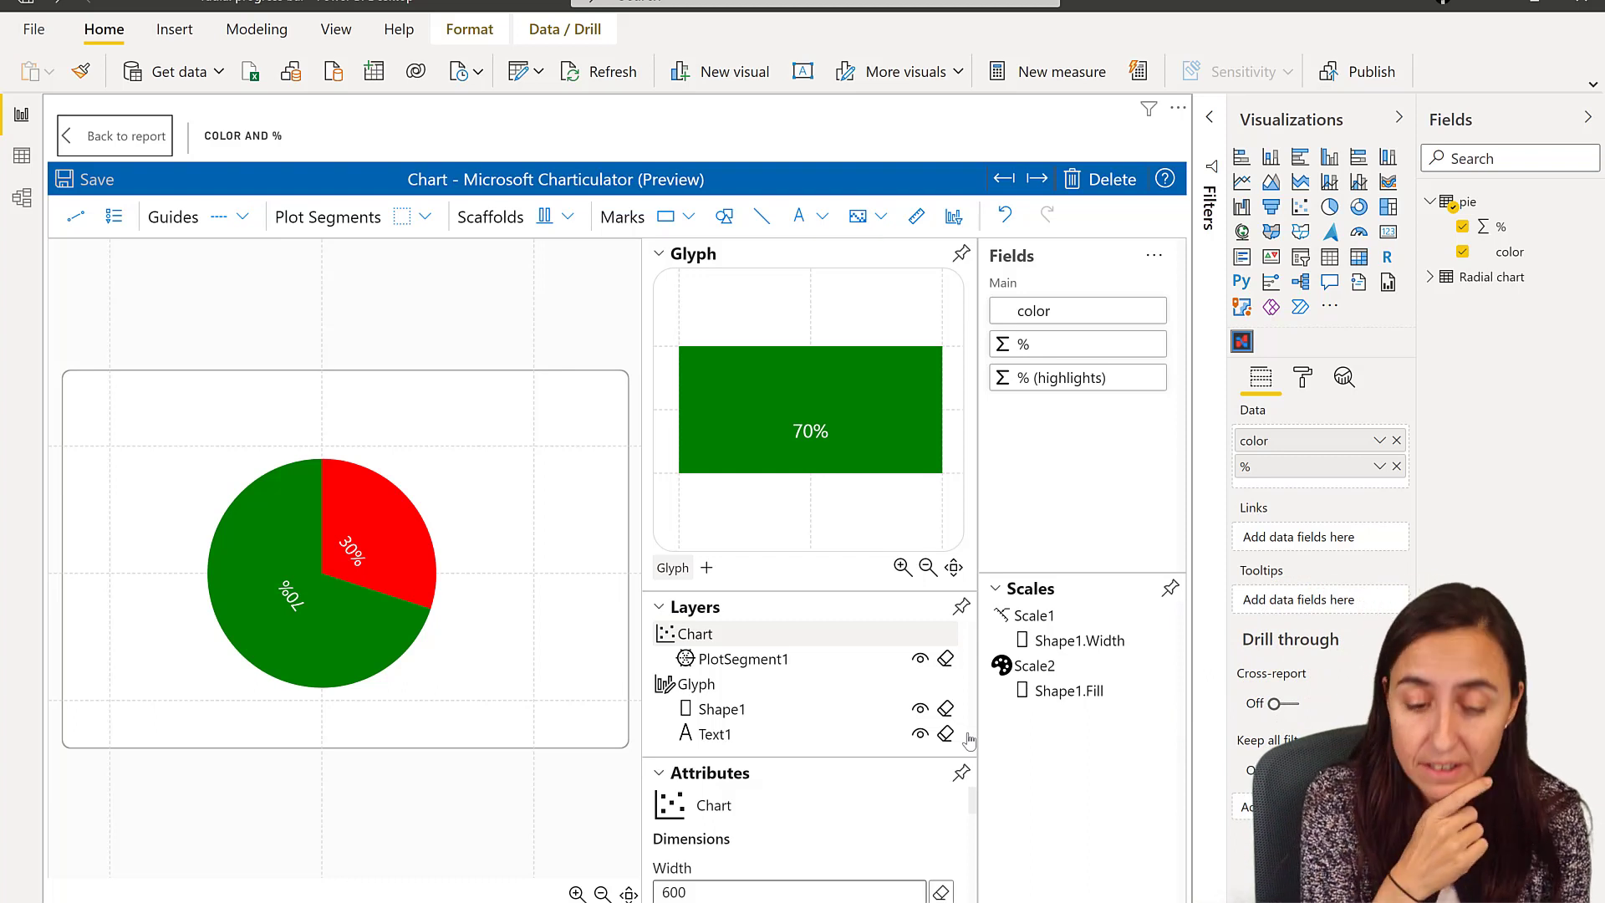
Open the ? help dropdown in the Charticulator title bar.
left_click(1165, 181)
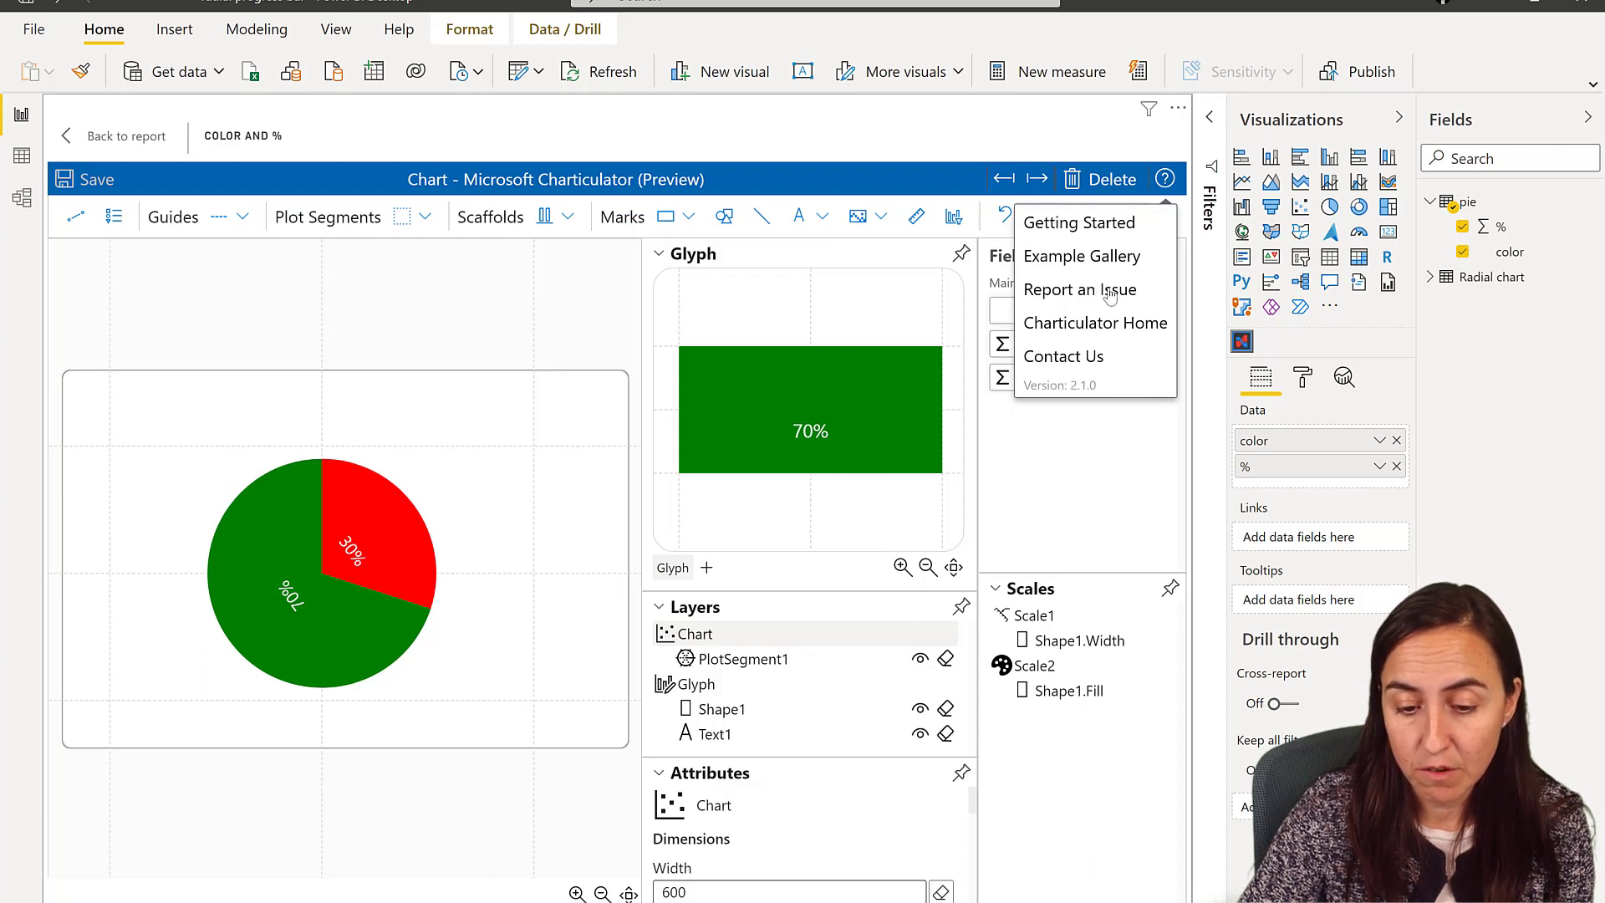